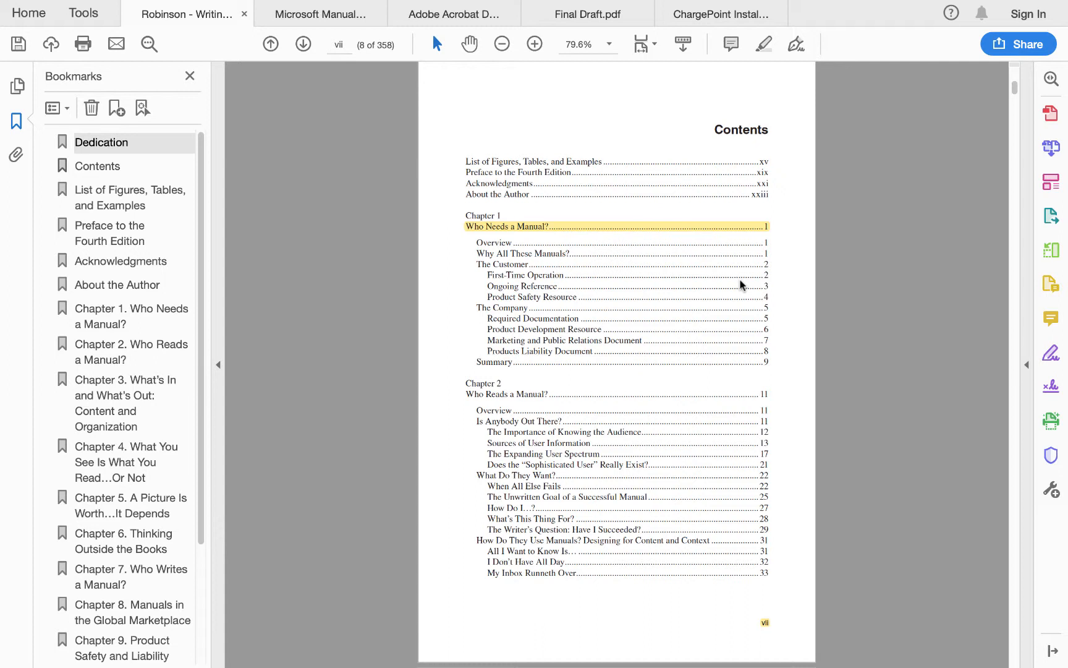
Examine how page numbers appear on the contents pages of the open example manuals, comparing front matter with first-chapter numbering.
left_click(767, 623)
left_click(725, 232)
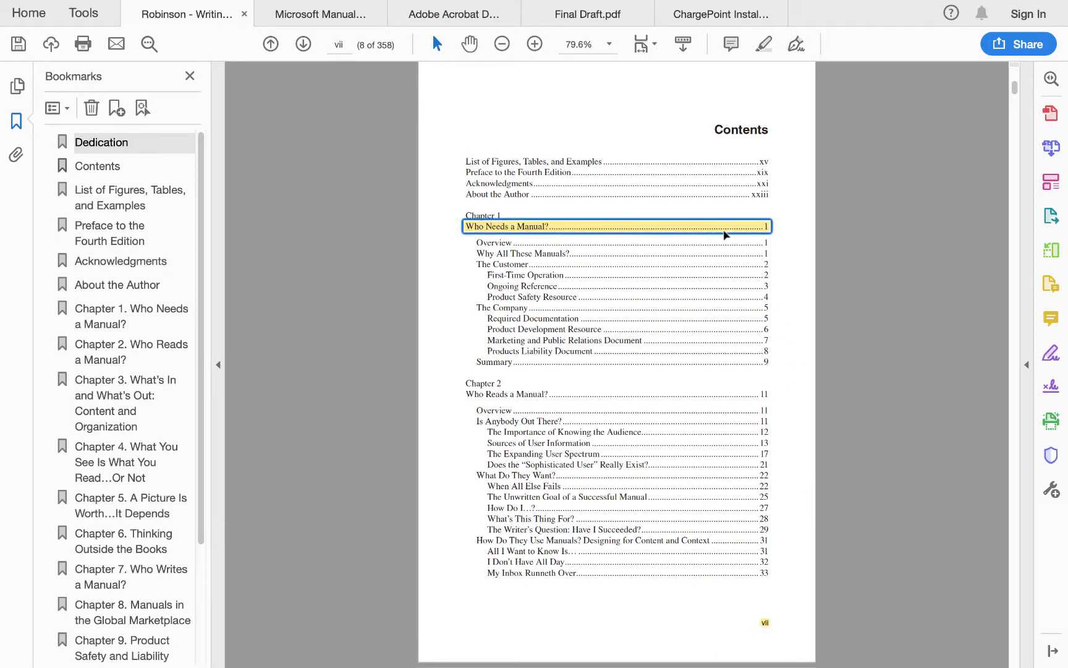
left_click(320, 14)
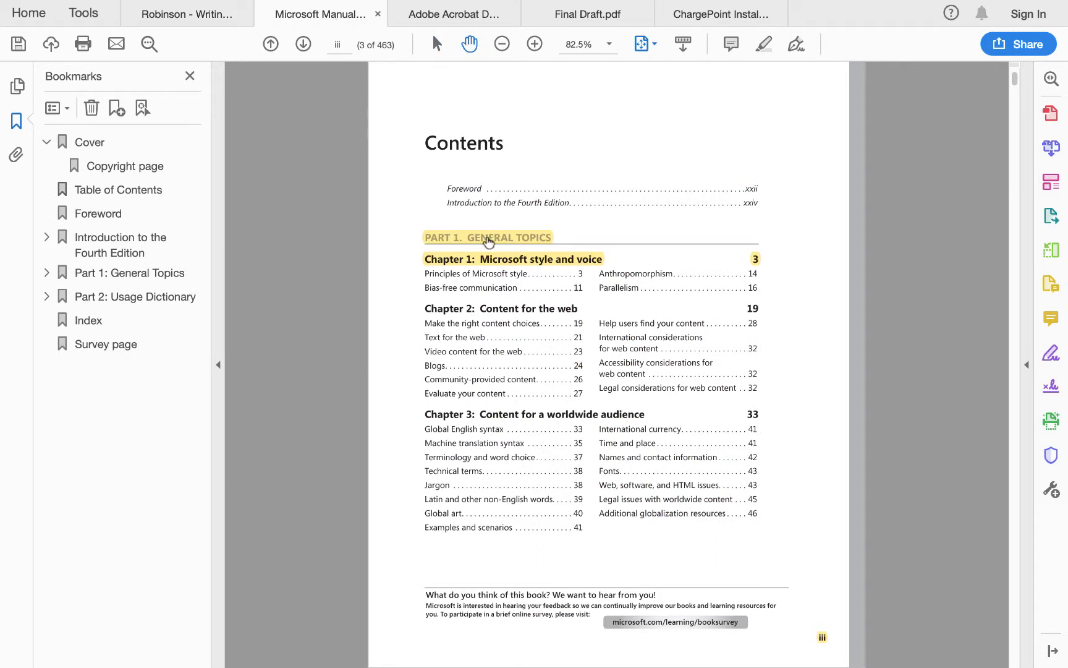
left_click(822, 639)
left_click(553, 240)
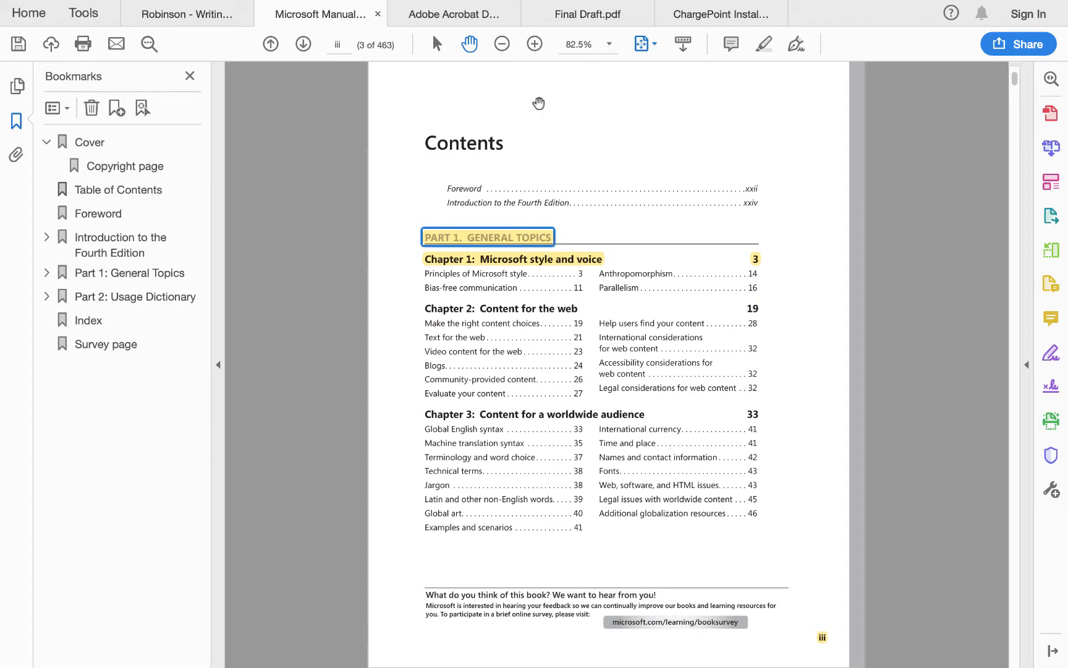
left_click(454, 13)
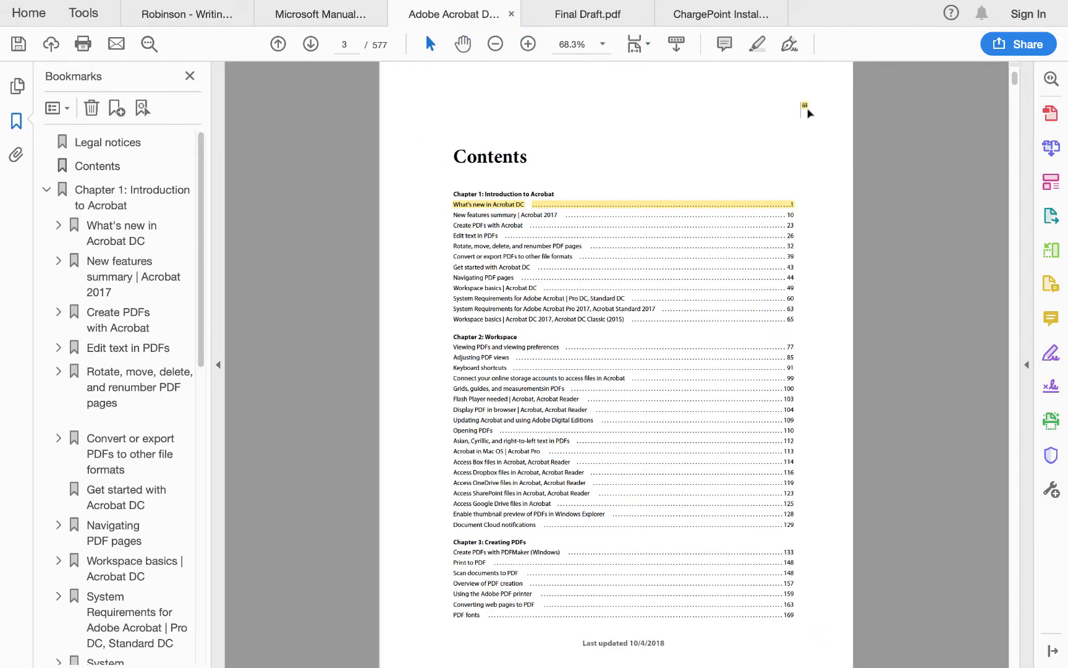
left_click(806, 109)
key("Tab")
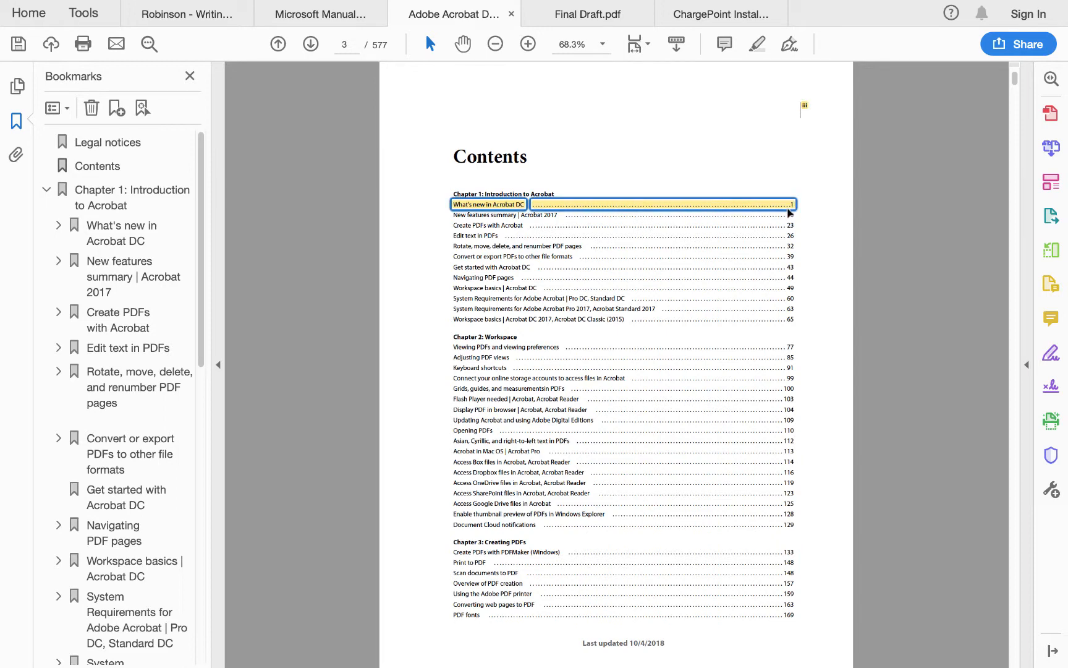
left_click(609, 15)
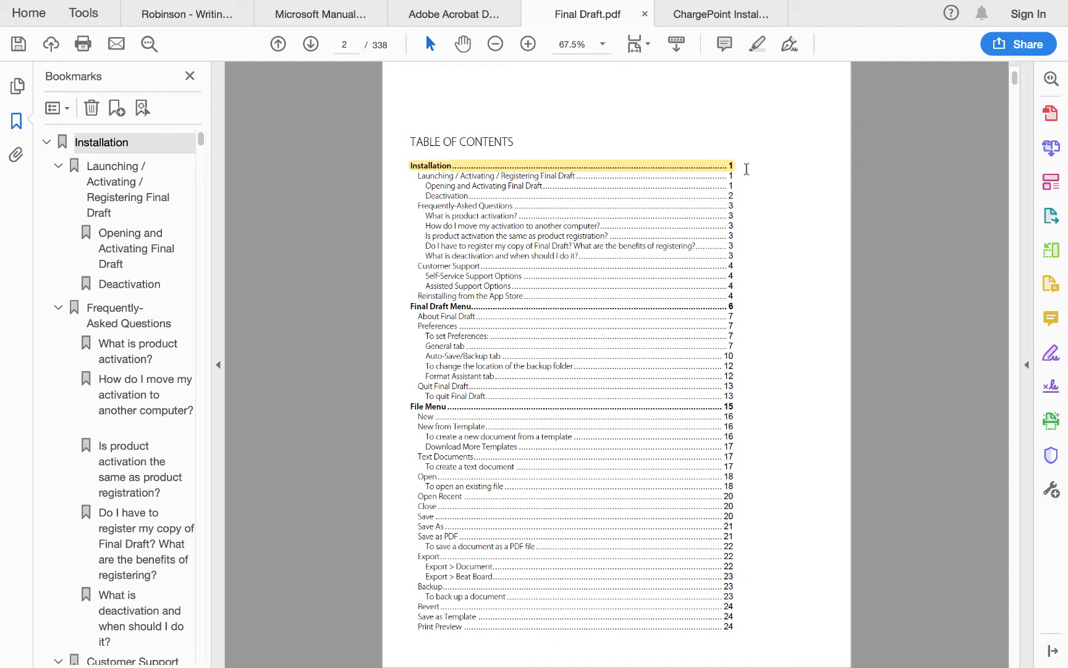
left_click(710, 18)
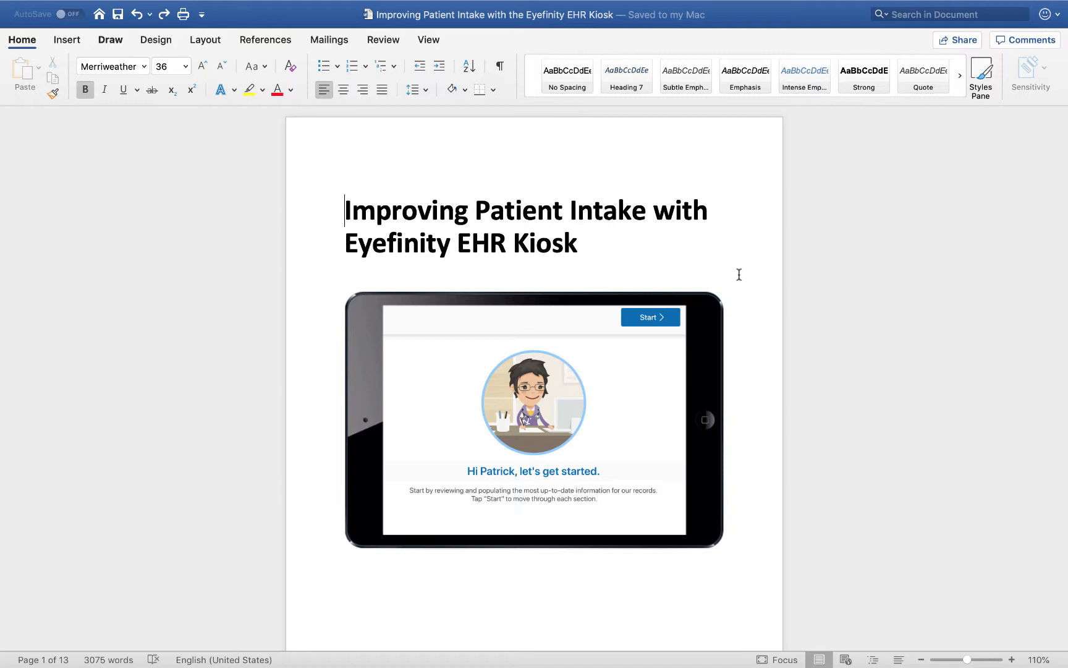
In the Word document on patient intake, show the formatting marks and delete the page break below the cover image.
left_click(501, 67)
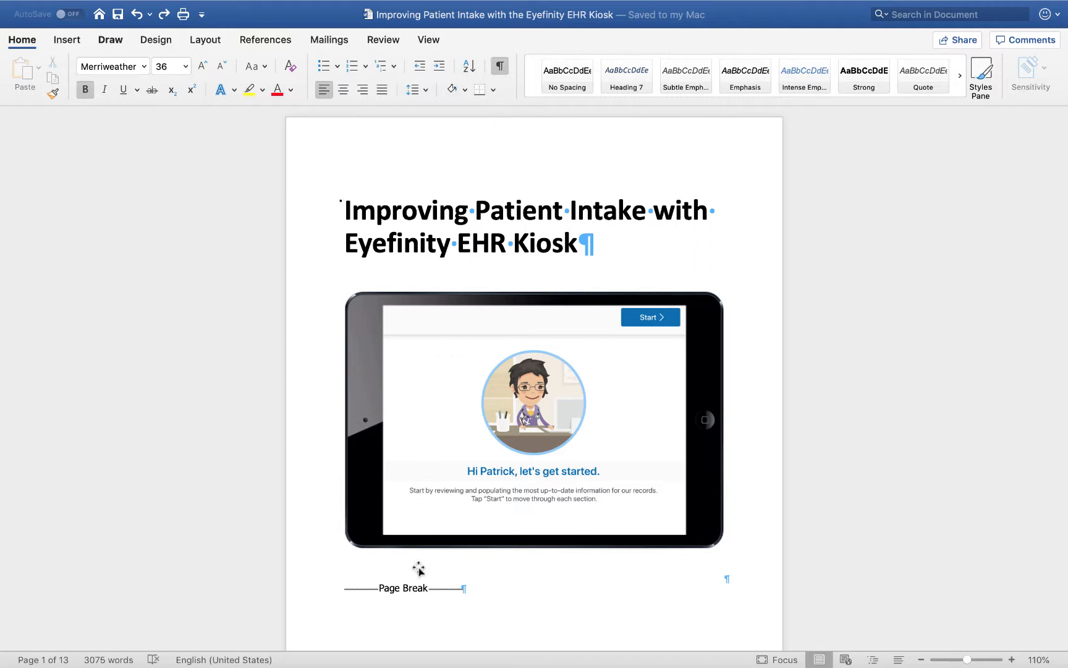
left_click(444, 591)
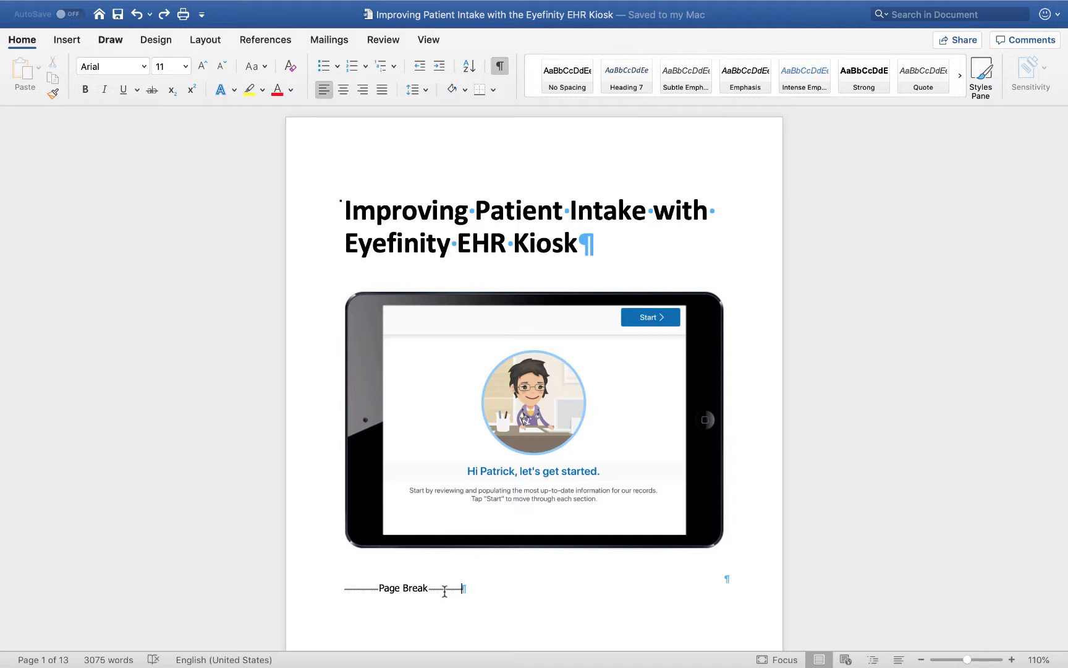
key("BackSpace")
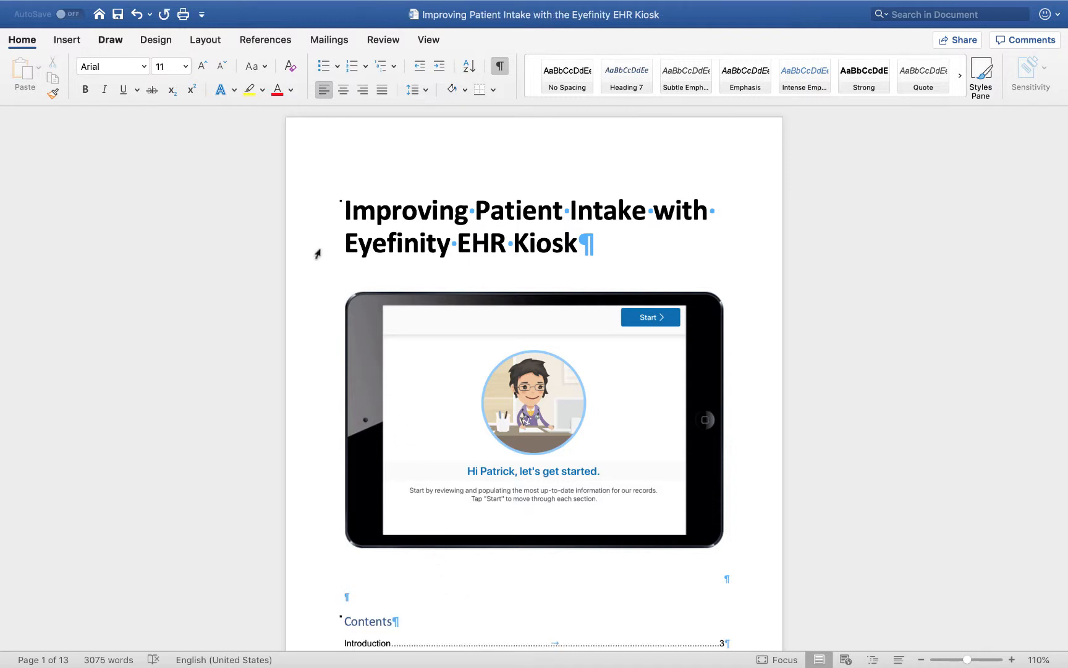
Insert a Next Page section break between the cover and the contents, and delete the empty paragraph above the Contents heading.
left_click(211, 42)
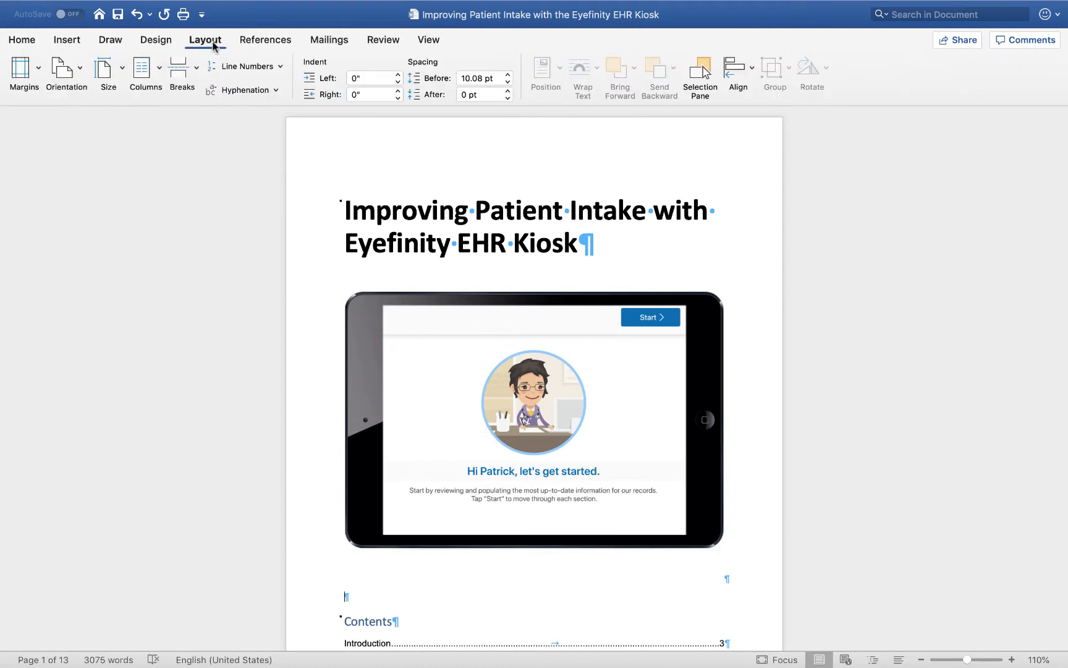
left_click(197, 70)
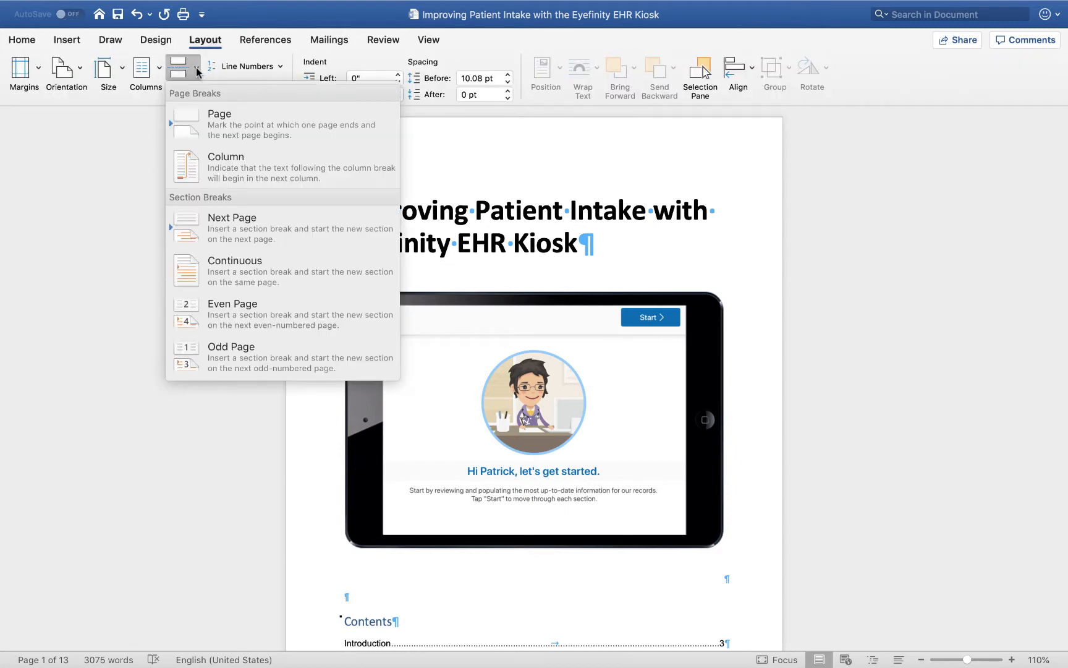
left_click(218, 230)
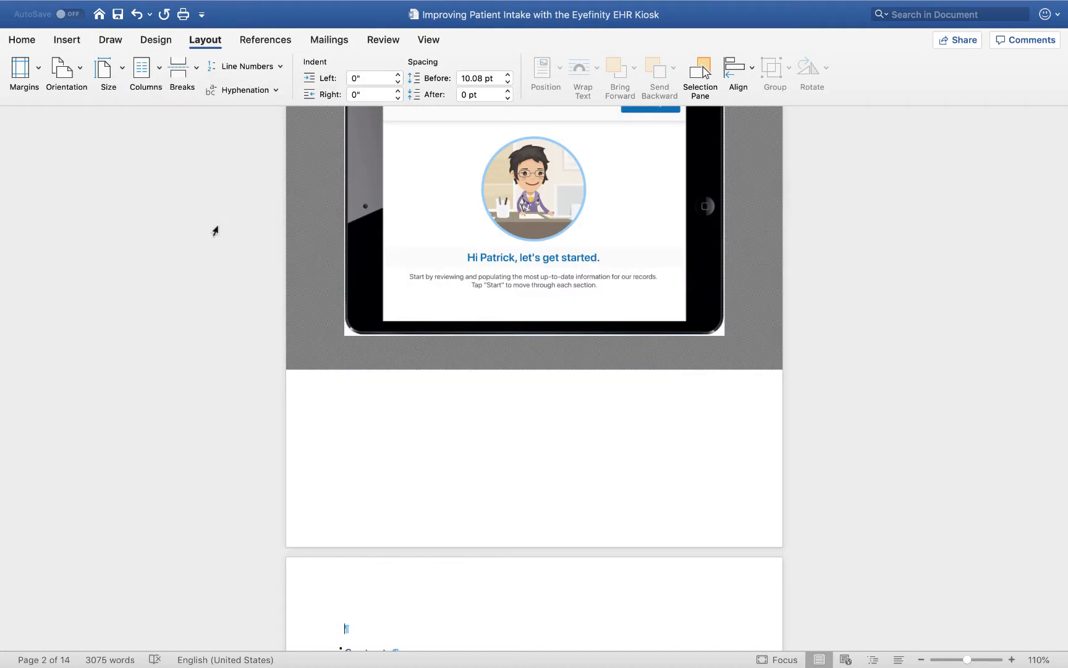
scroll(215, 231, "down", 8)
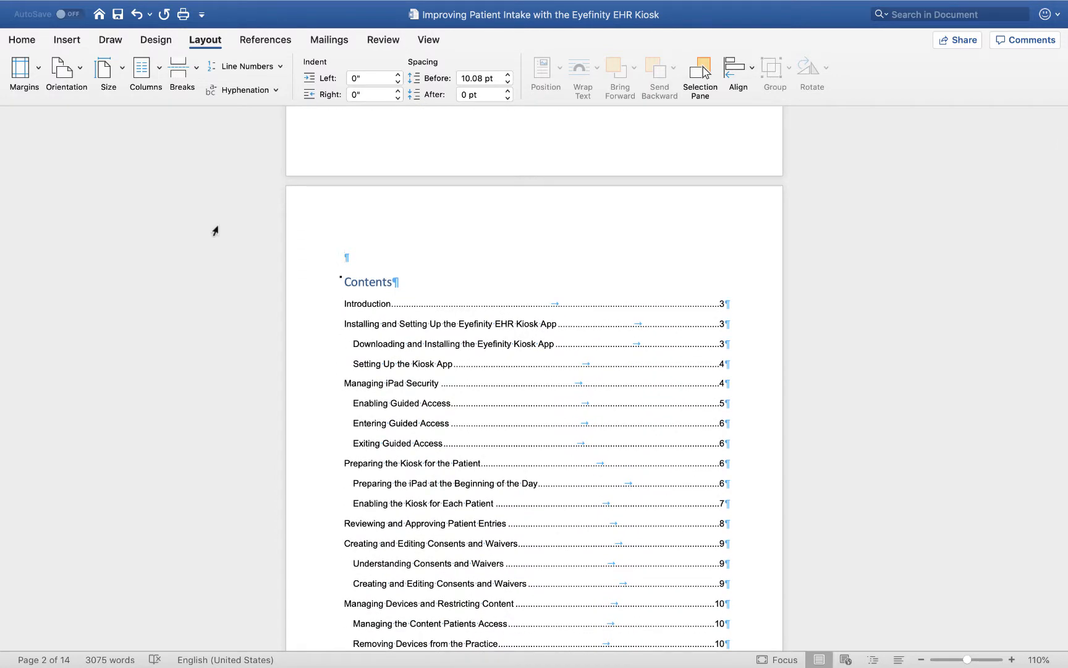
key("Delete")
Delete the manual page break between the table of contents and the Introduction.
scroll(215, 230, "down", 8)
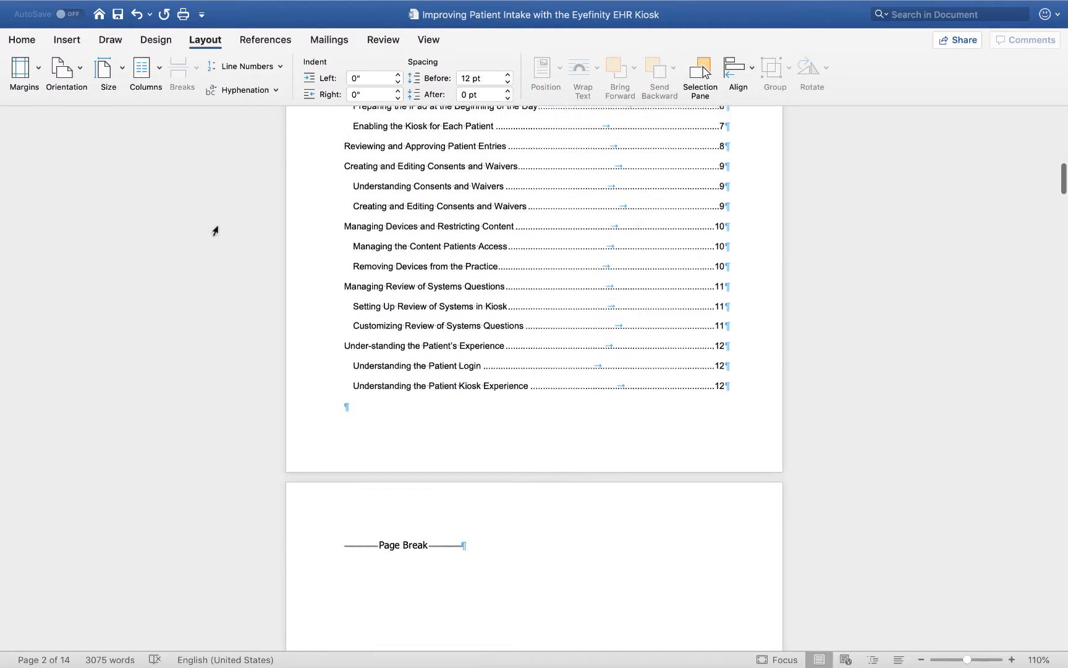
left_click(314, 371)
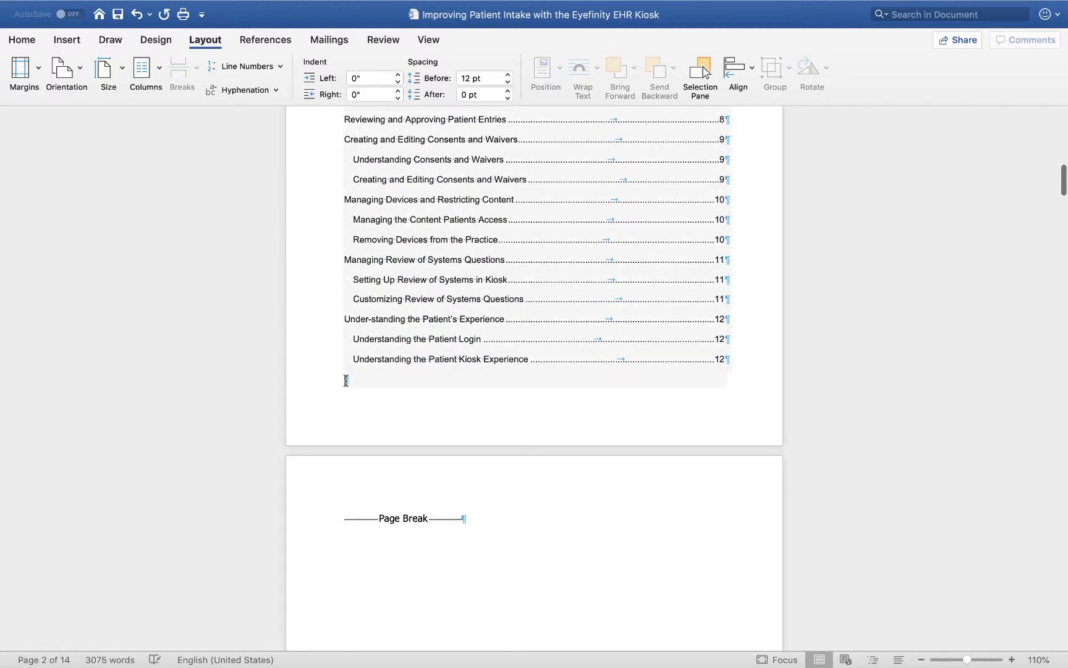
left_click(363, 518)
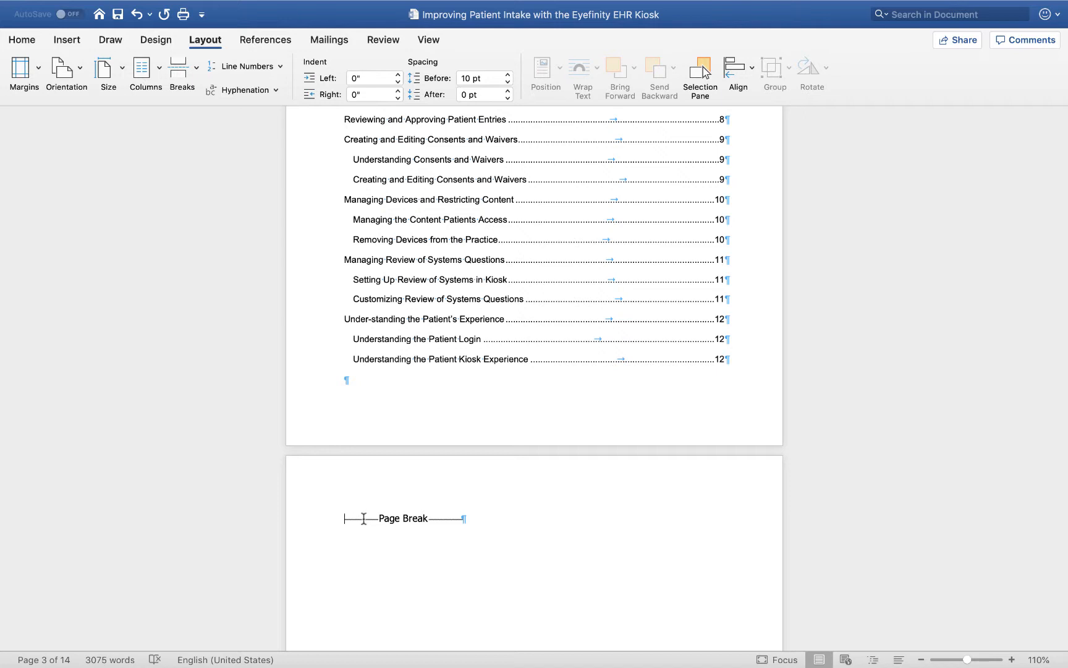
key("Delete")
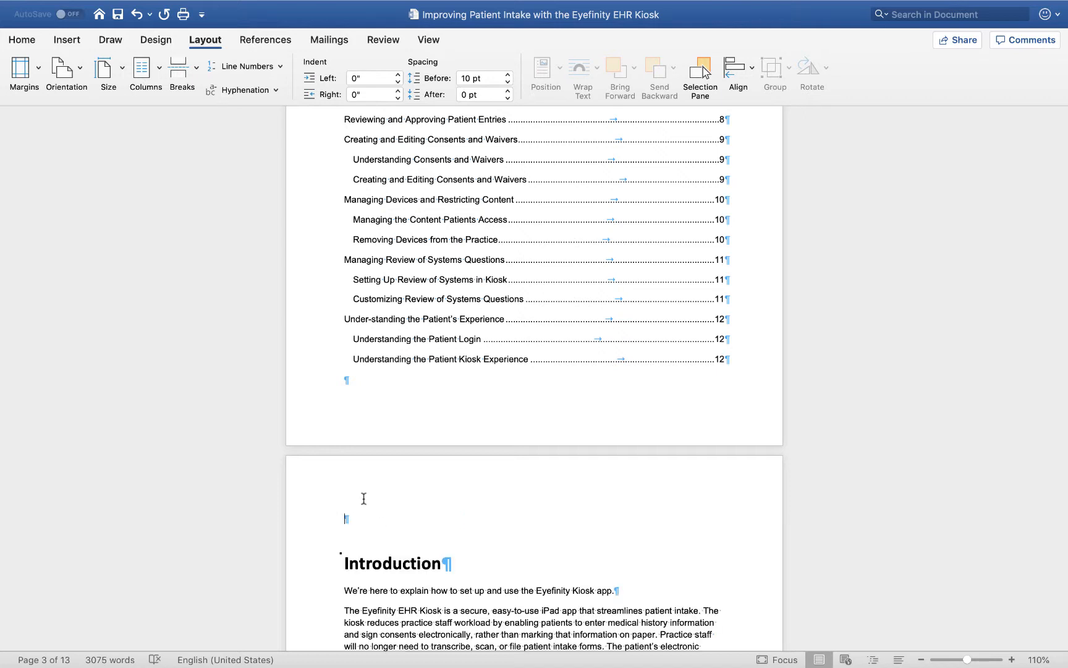
Insert a Next Page section break before the Introduction and delete the empty paragraph above its heading.
left_click(193, 64)
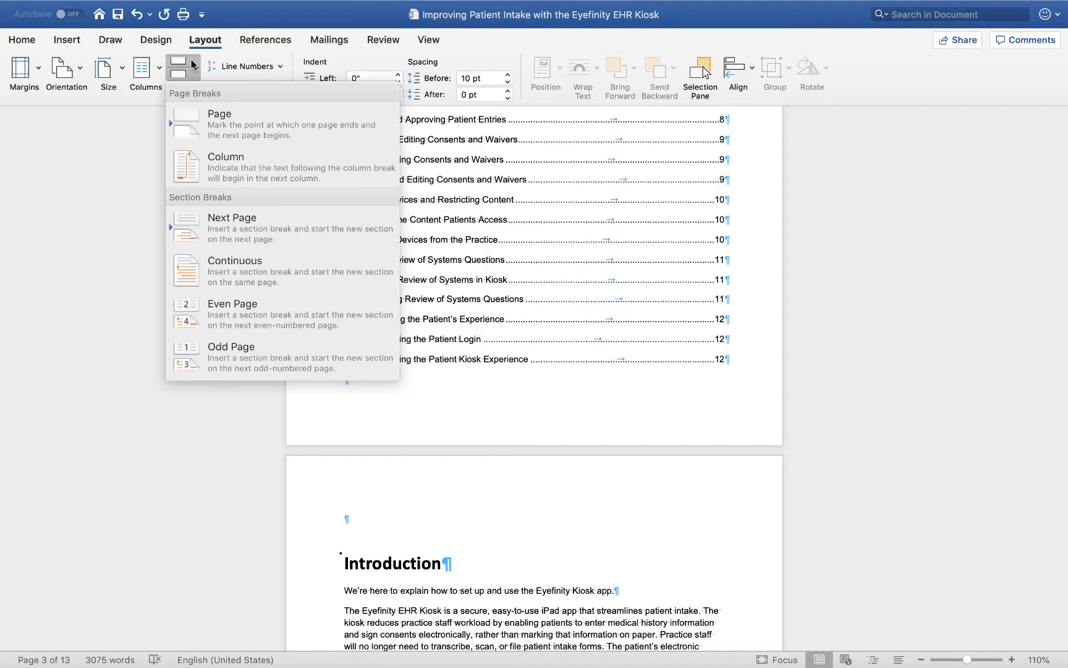
left_click(251, 213)
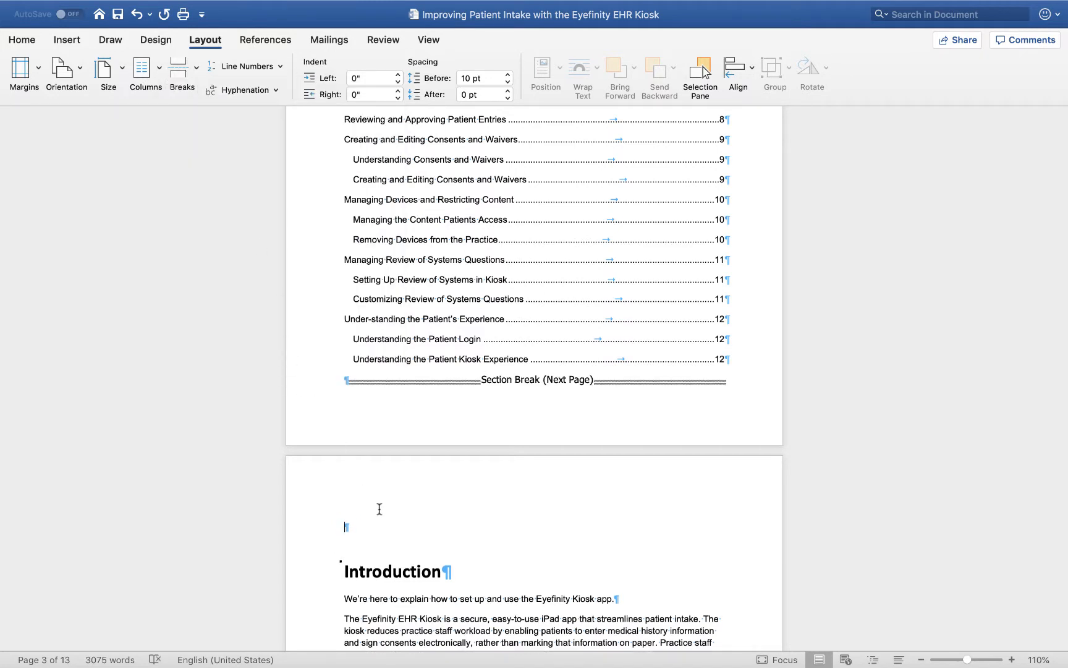
key("Delete")
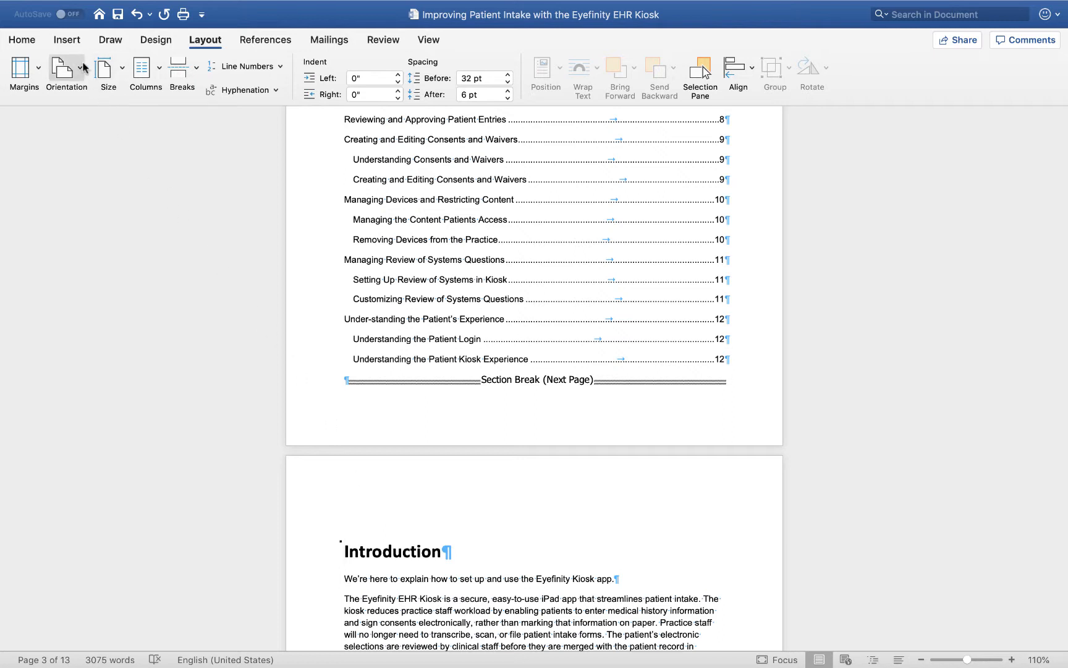
Open the footer of the Introduction's section for editing and unlink it from the previous section.
left_click(67, 40)
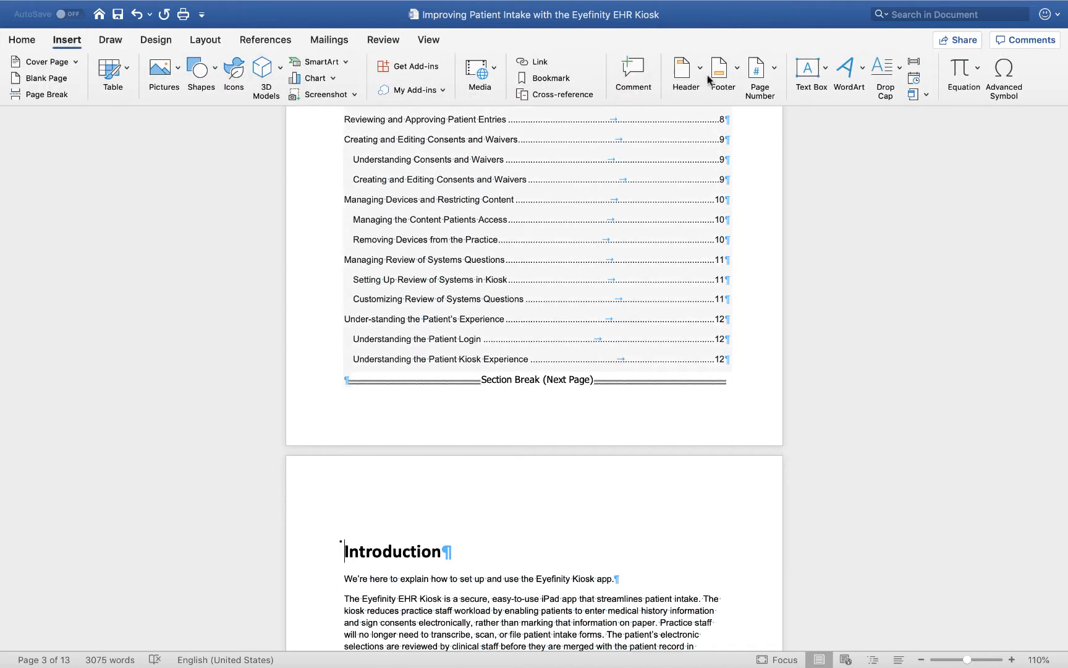
left_click(729, 76)
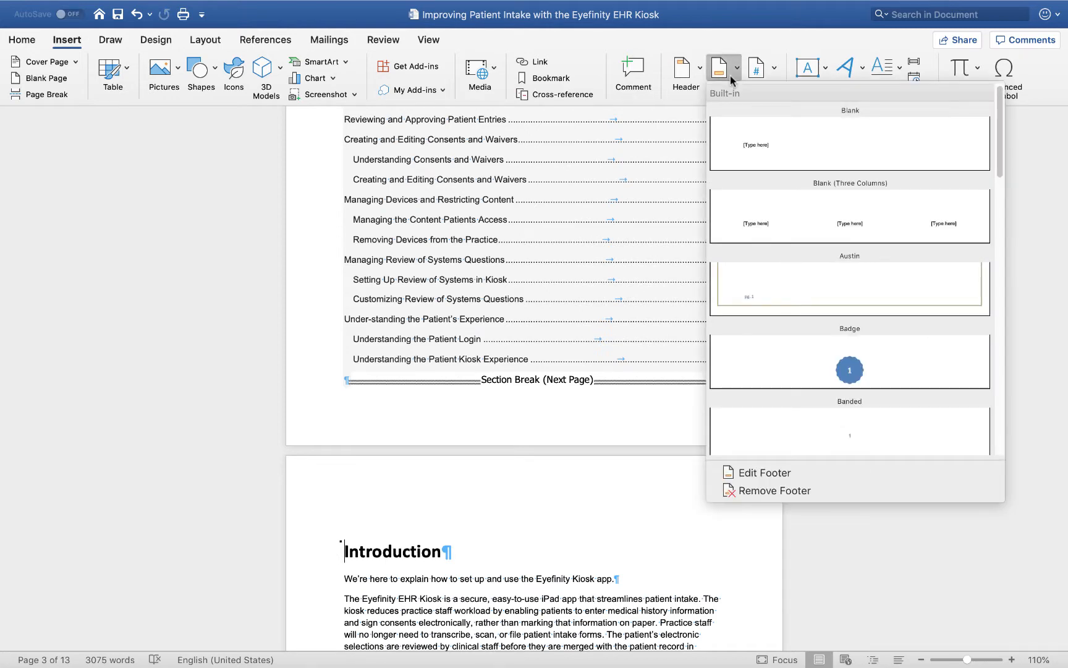
left_click(748, 478)
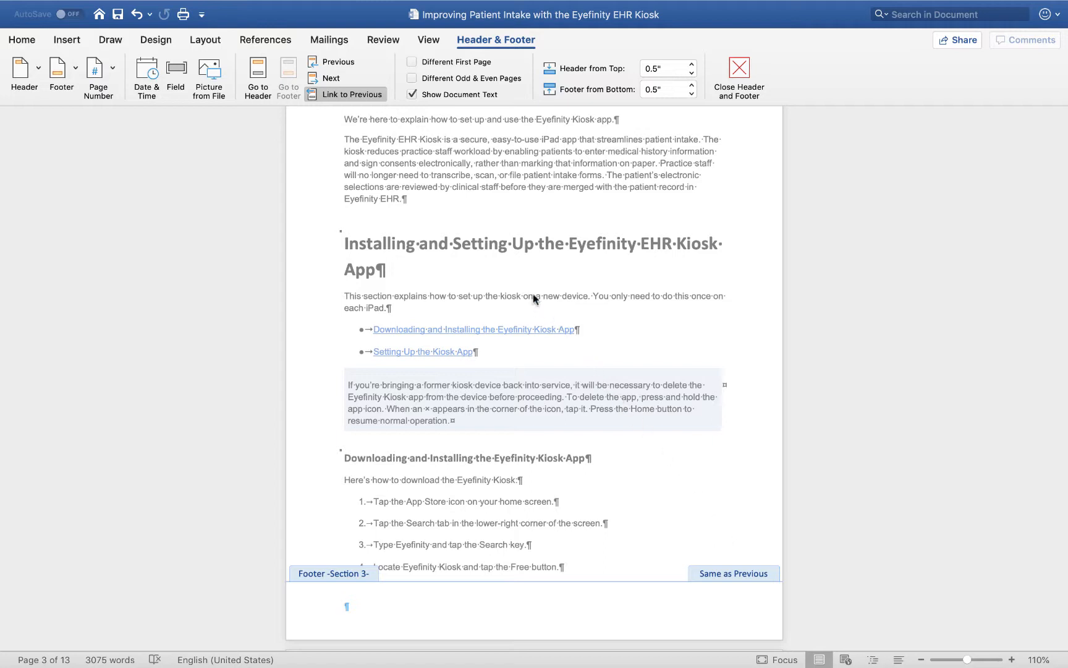
left_click(357, 94)
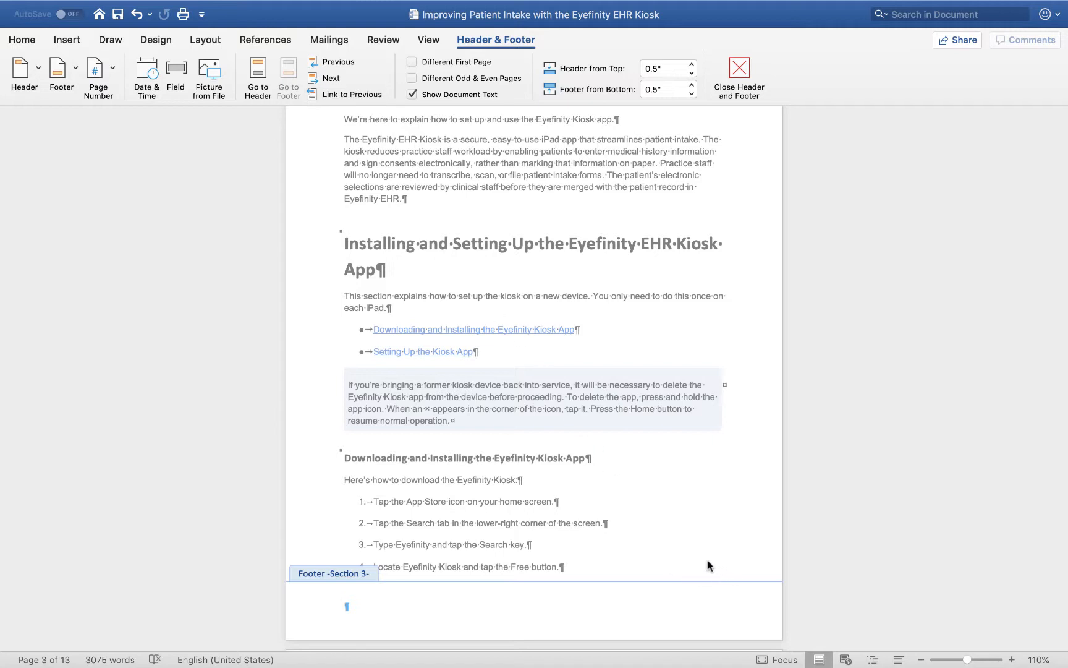
Unlink the footer of the table of contents section from the cover section's footer.
scroll(698, 565, "up", 10)
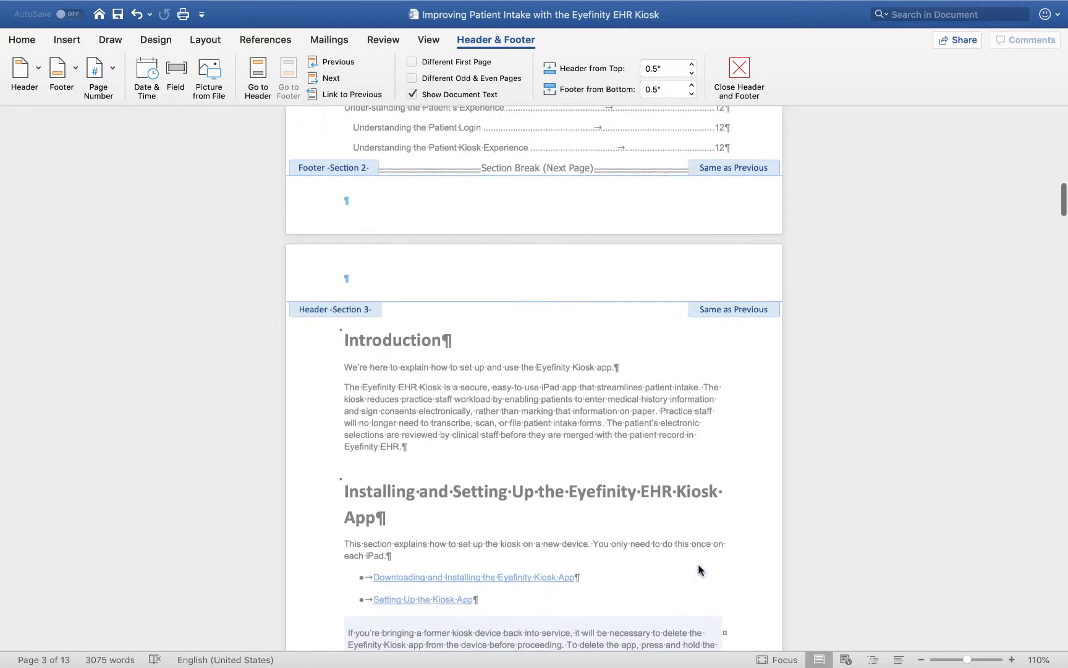
scroll(698, 569, "up", 7)
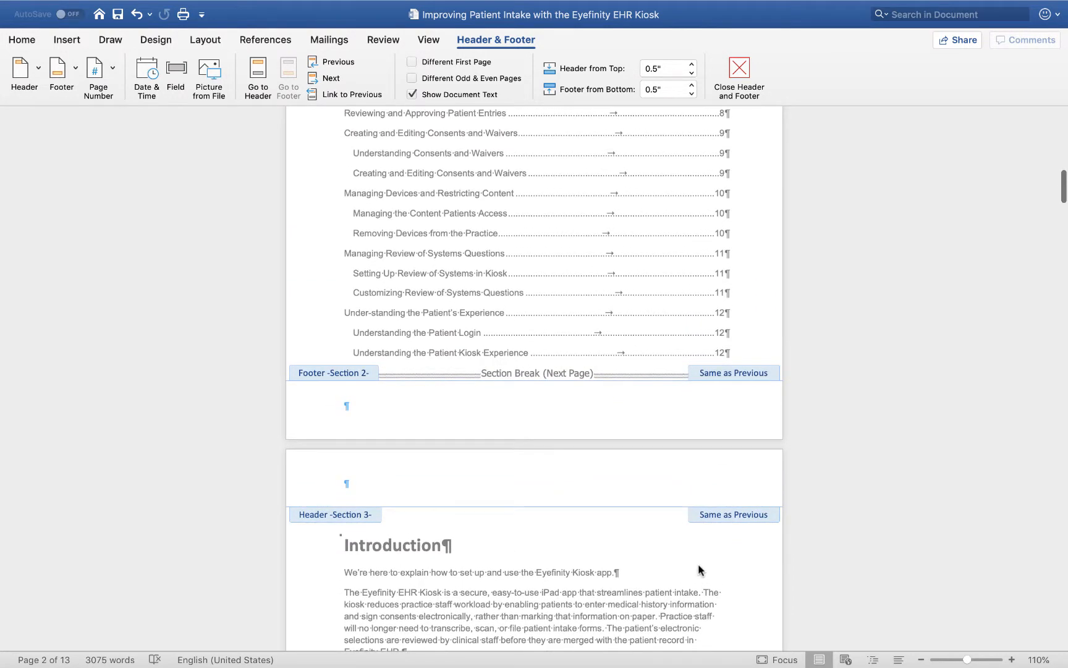
left_click(384, 404)
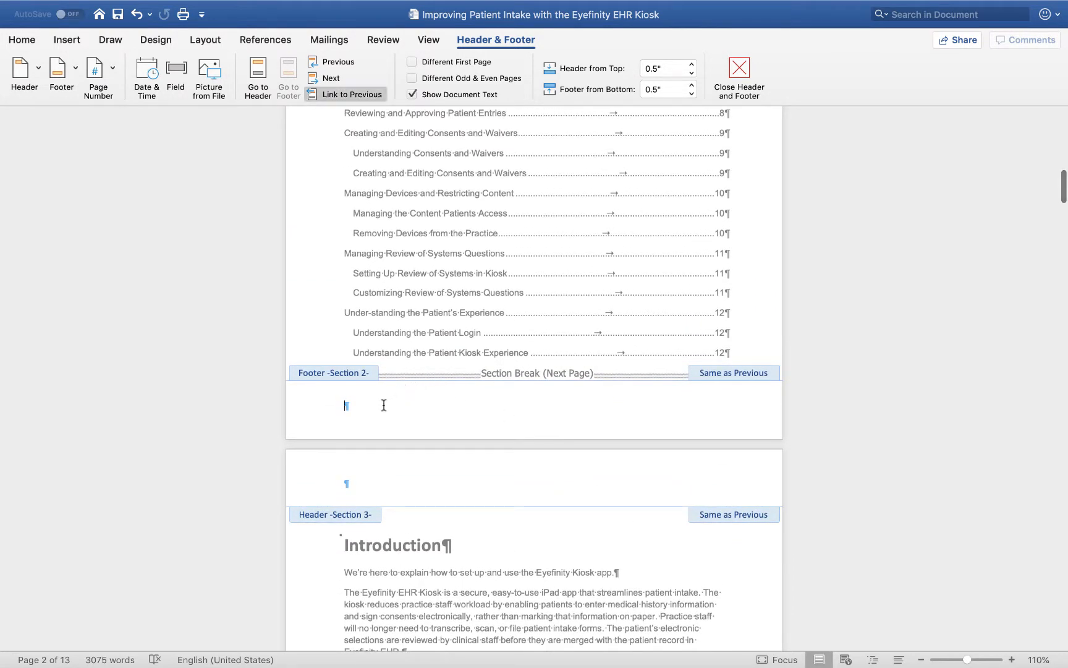
left_click(355, 97)
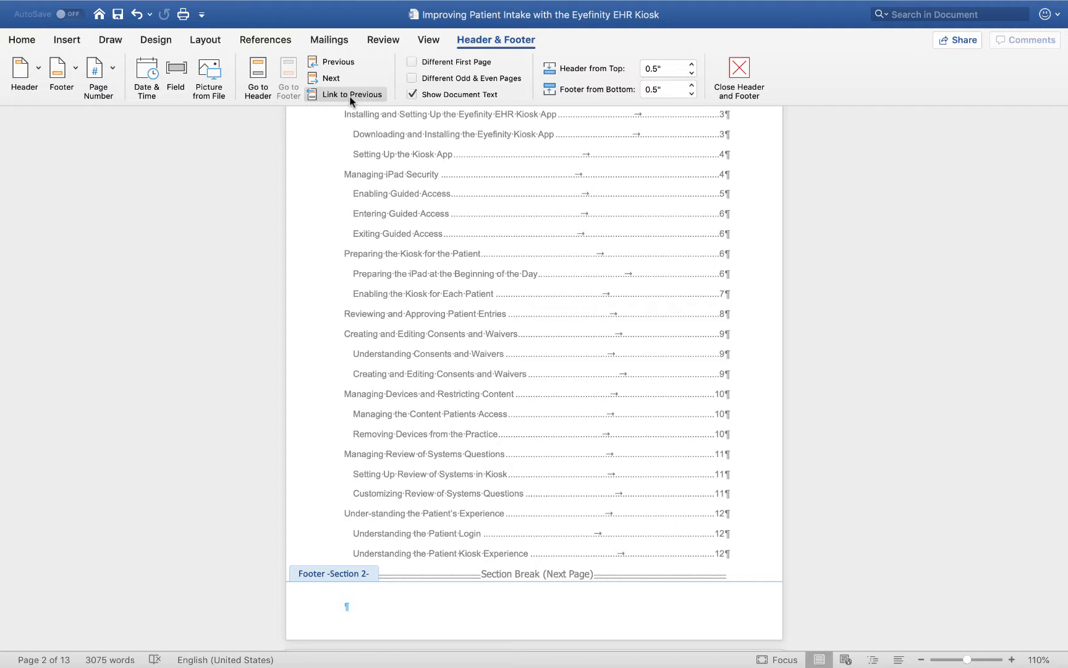
Insert a right-aligned page number in the table of contents section's footer, using the i, ii, iii format and starting at i.
left_click(112, 68)
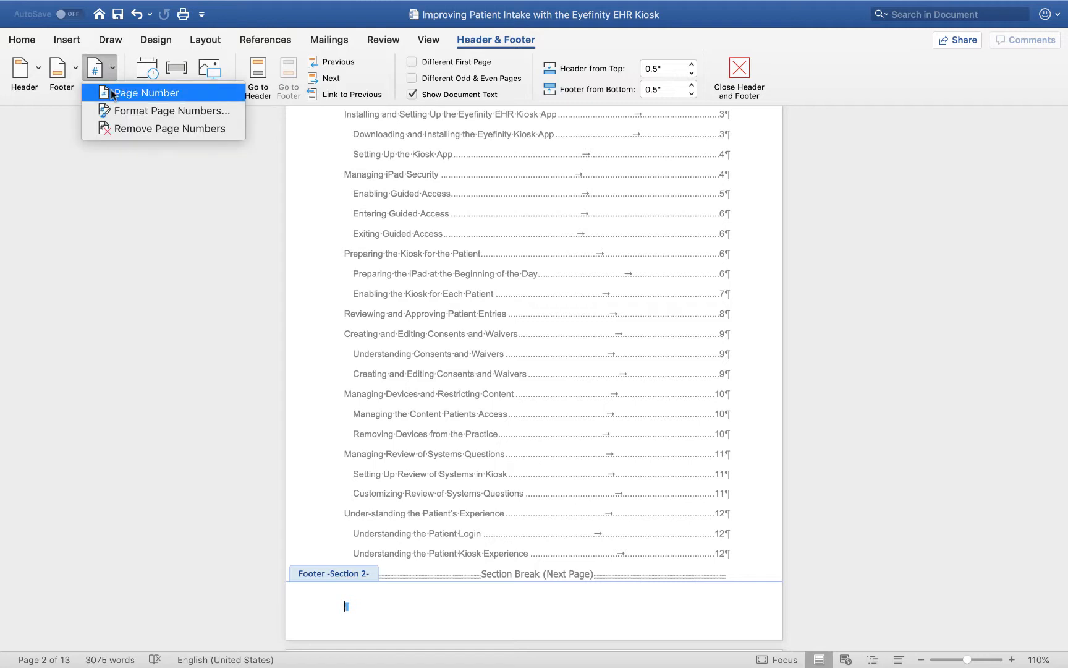
left_click(112, 94)
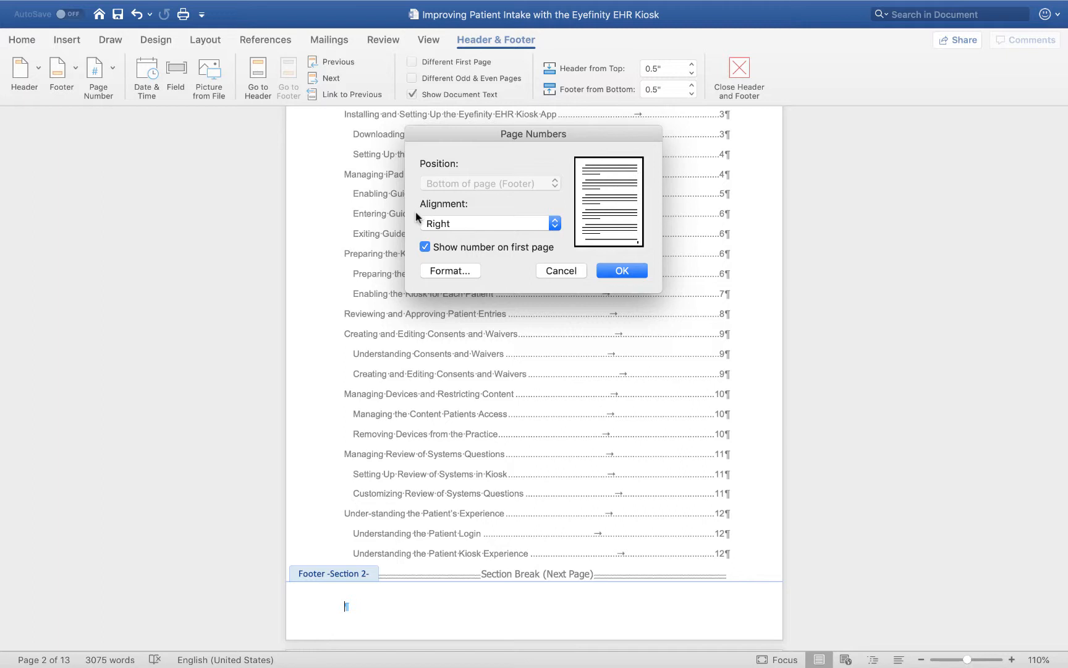
left_click(452, 273)
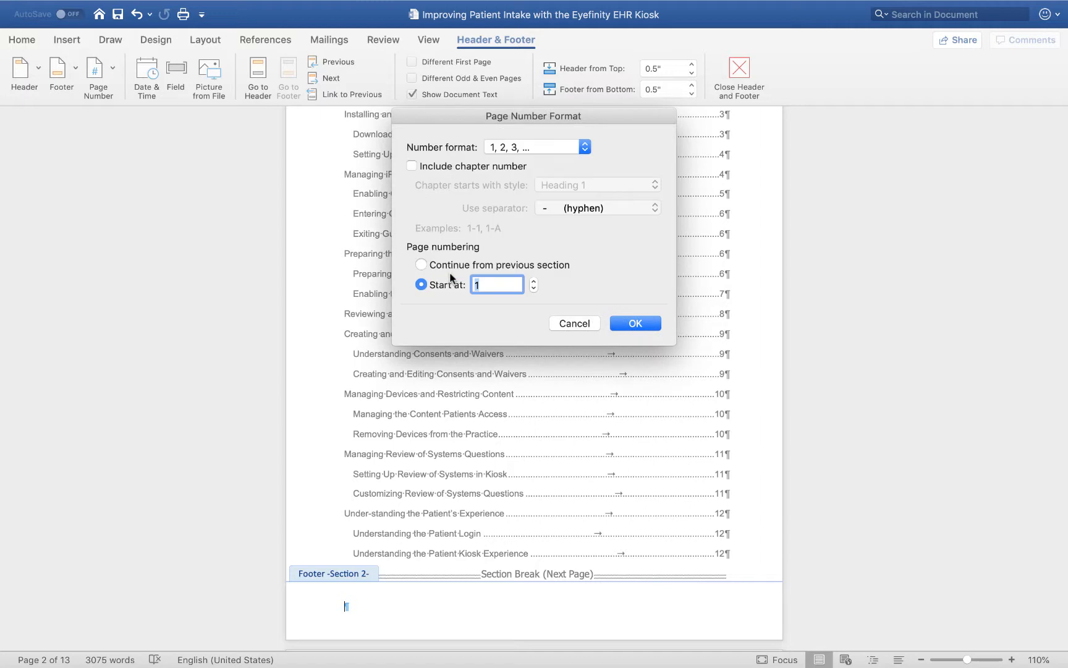
left_click(523, 149)
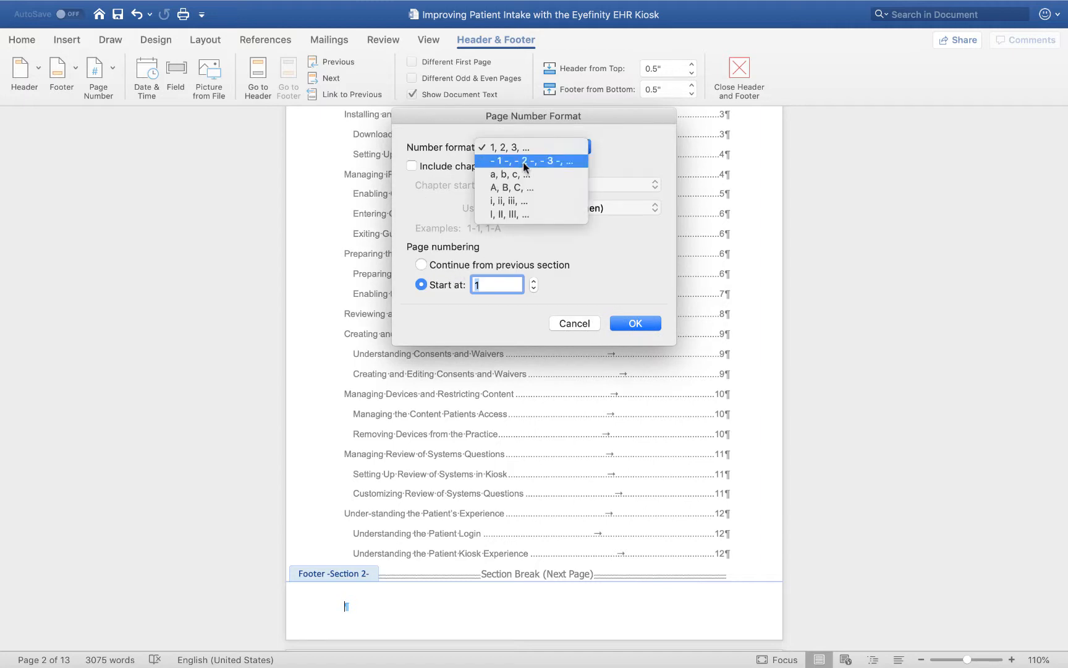
left_click(522, 198)
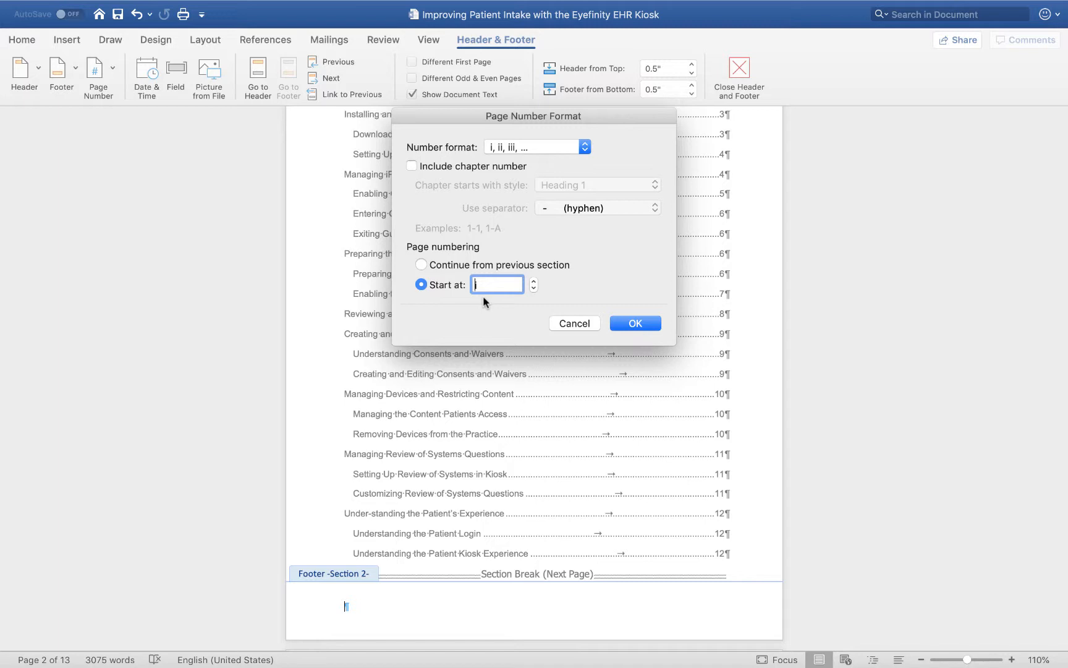
left_click(636, 323)
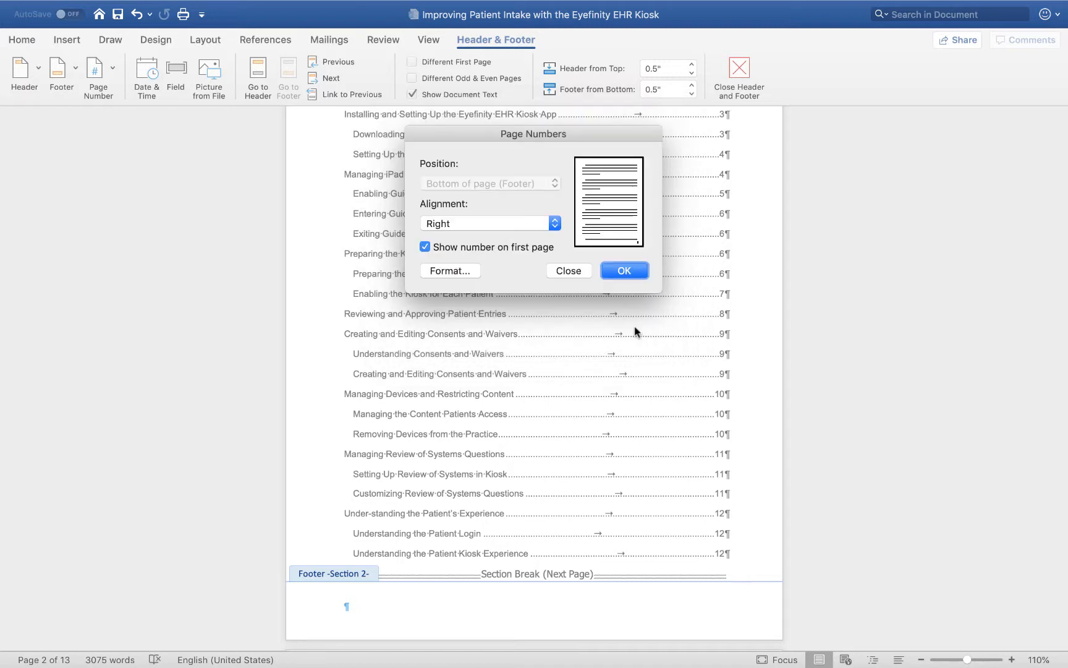
left_click(625, 270)
Insert a right-aligned page number in the Introduction section's footer, using the 1, 2, 3 format and starting at 1.
scroll(673, 493, "down", 2)
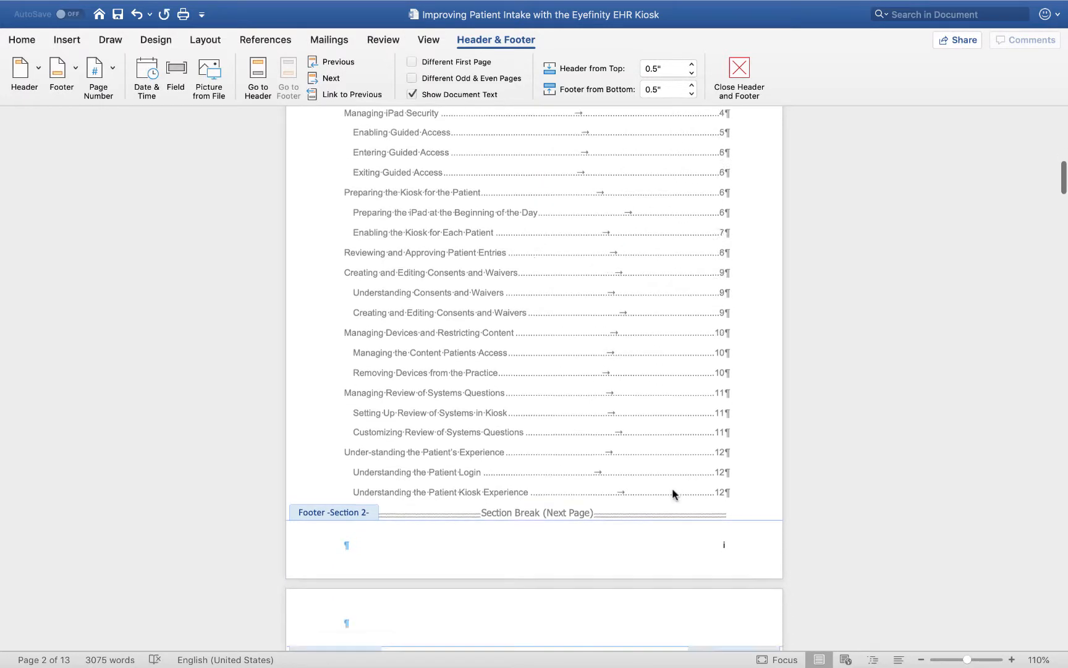
scroll(672, 493, "down", 5)
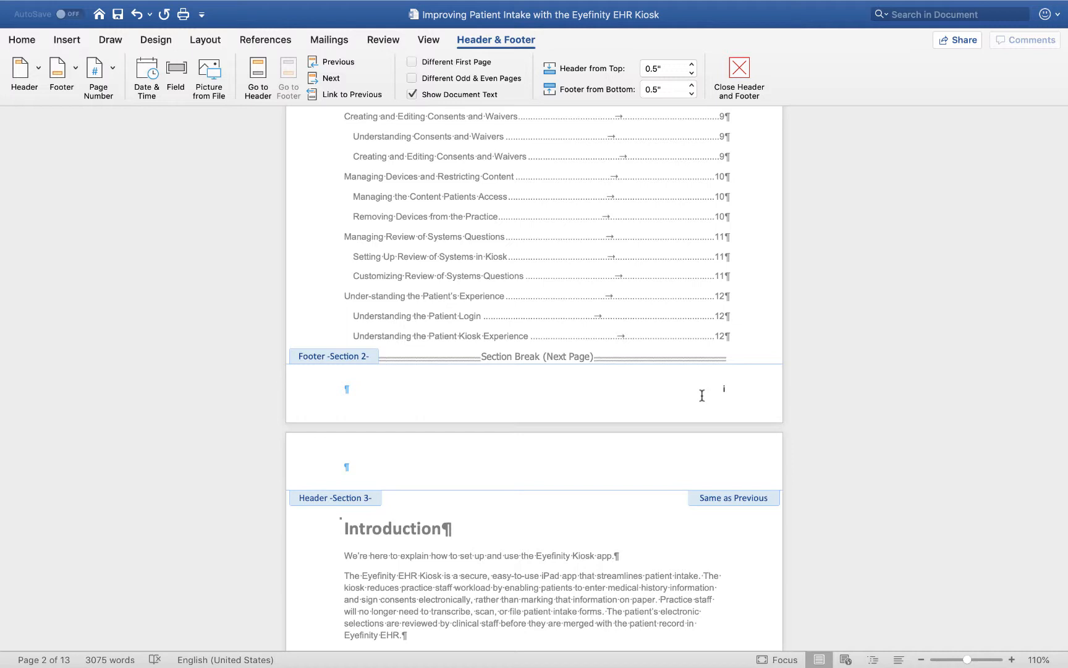
scroll(702, 396, "down", 15)
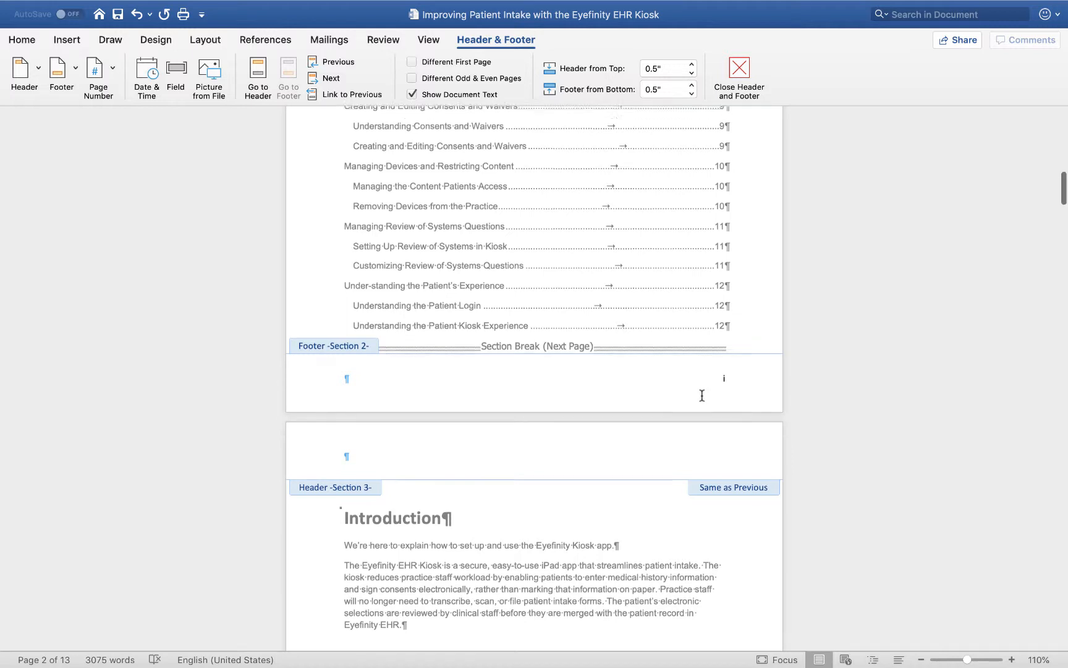
scroll(701, 396, "down", 4)
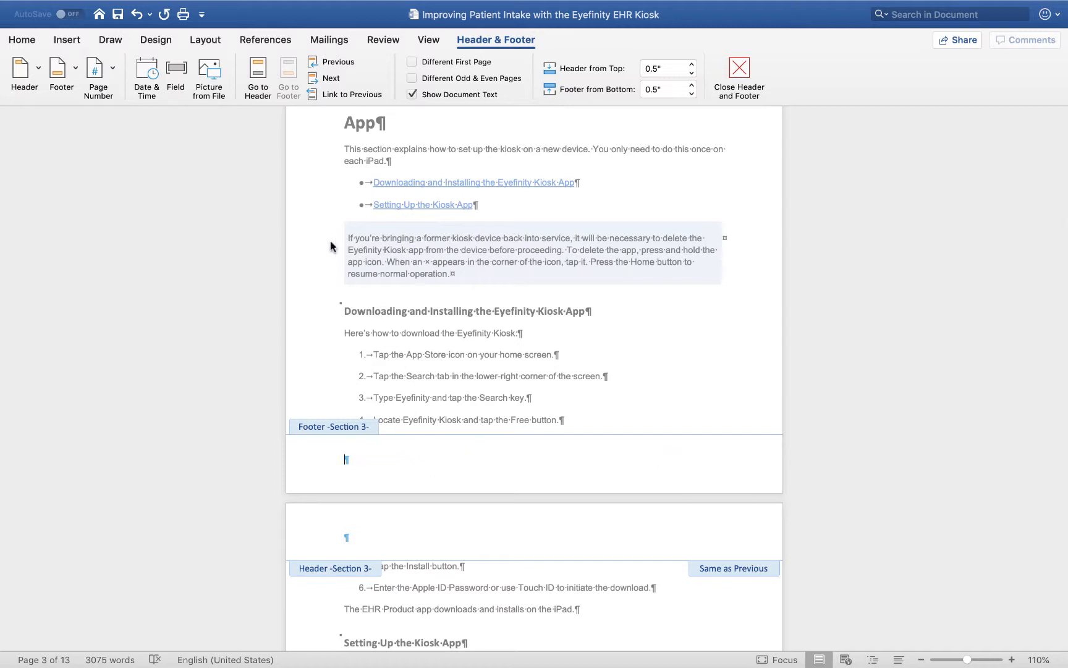
left_click(110, 69)
left_click(112, 92)
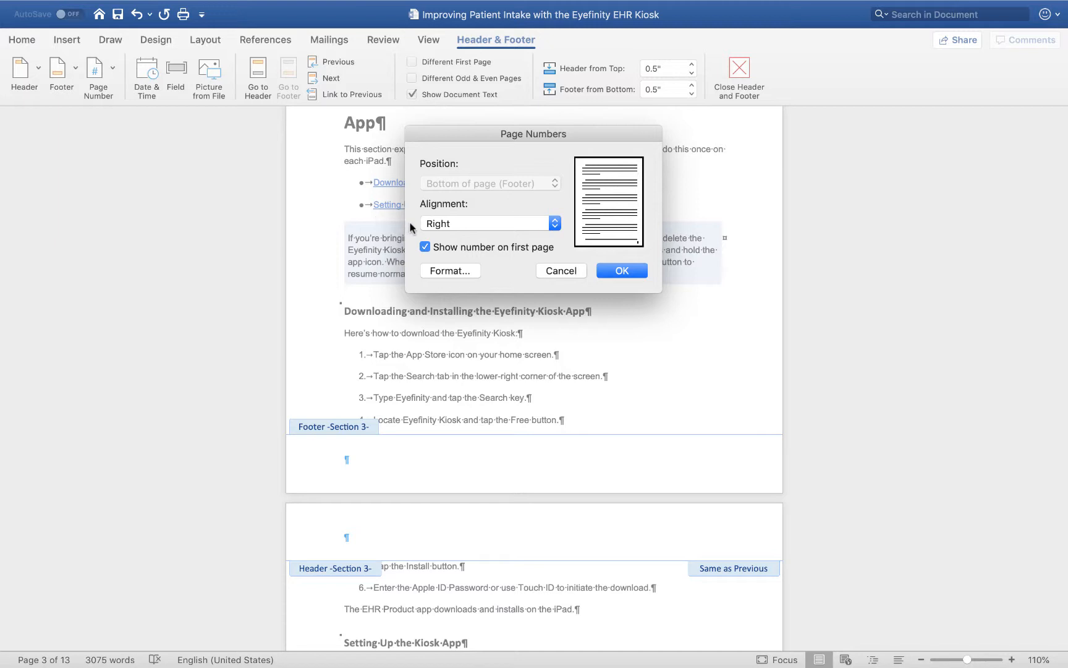
left_click(441, 270)
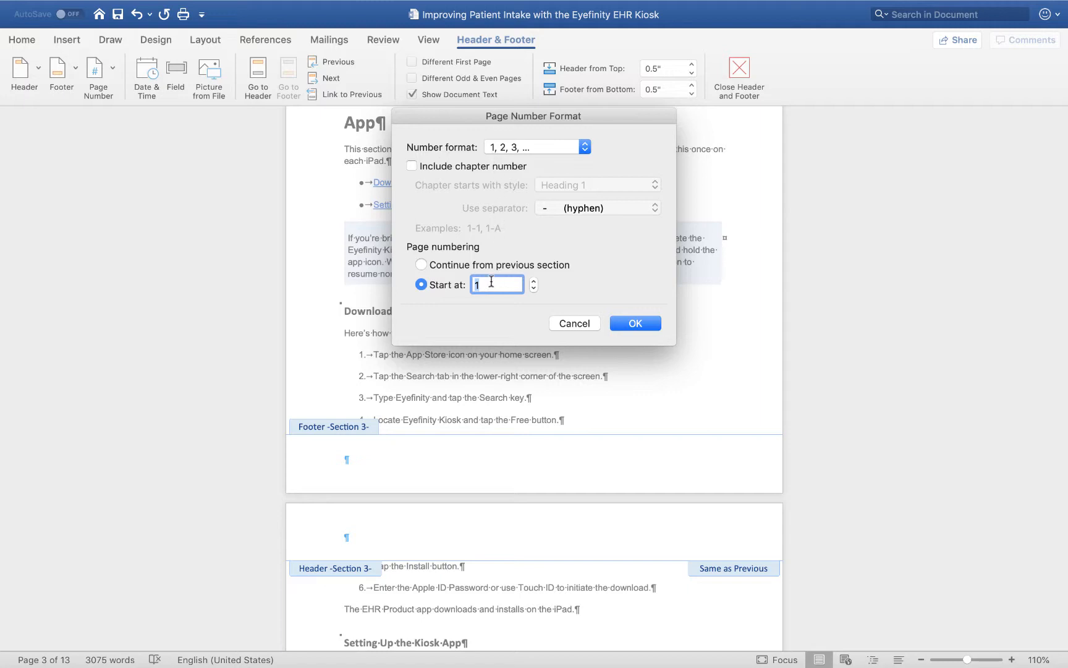
left_click(637, 327)
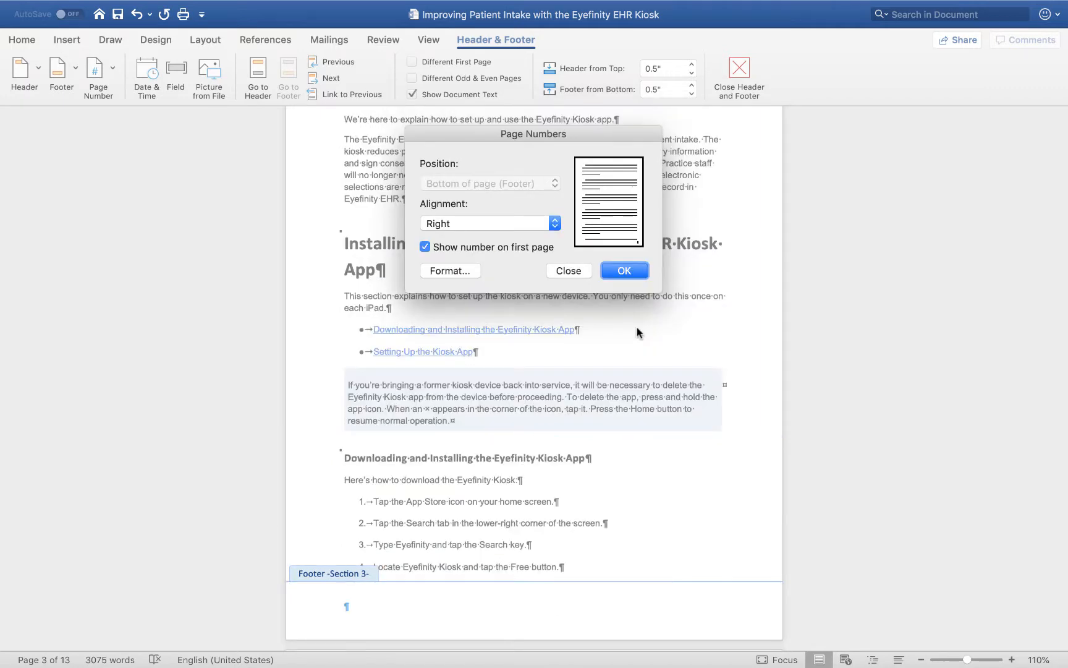
left_click(630, 270)
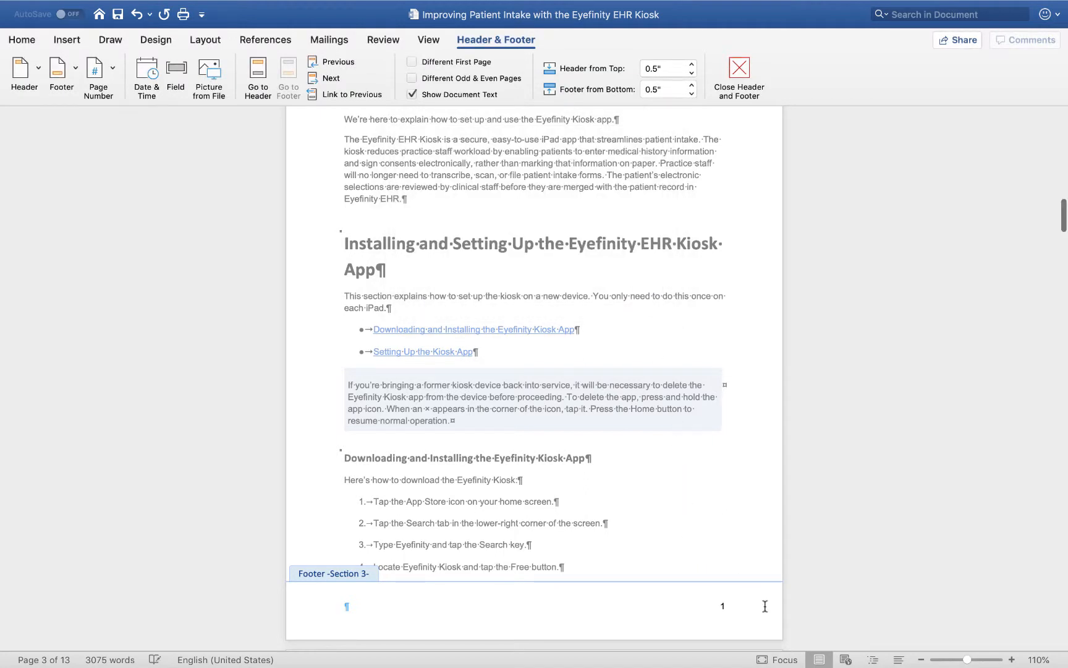
Check the page numbering in the footers of the body, table of contents and cover sections.
scroll(767, 611, "down", 5)
scroll(767, 611, "down", 15)
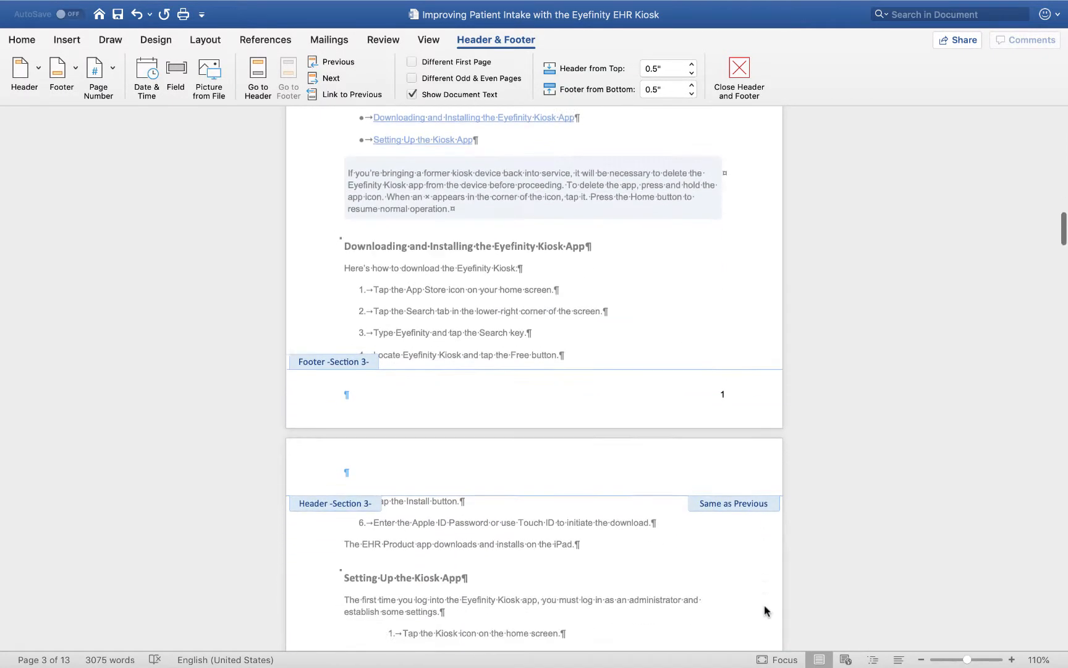
scroll(767, 611, "down", 3)
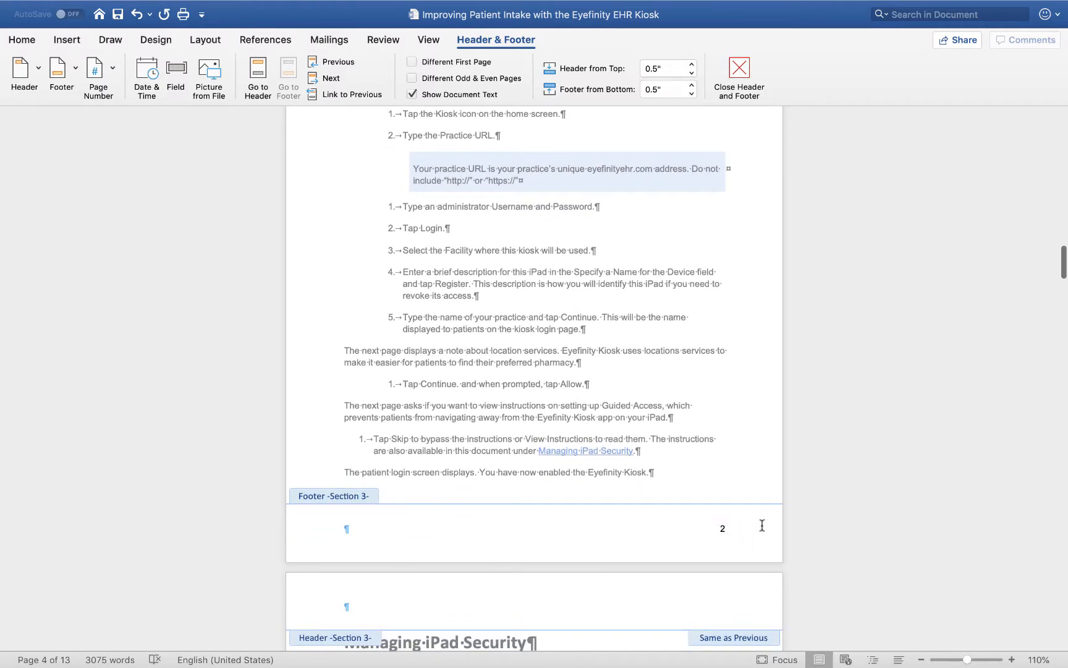
scroll(762, 525, "up", 20)
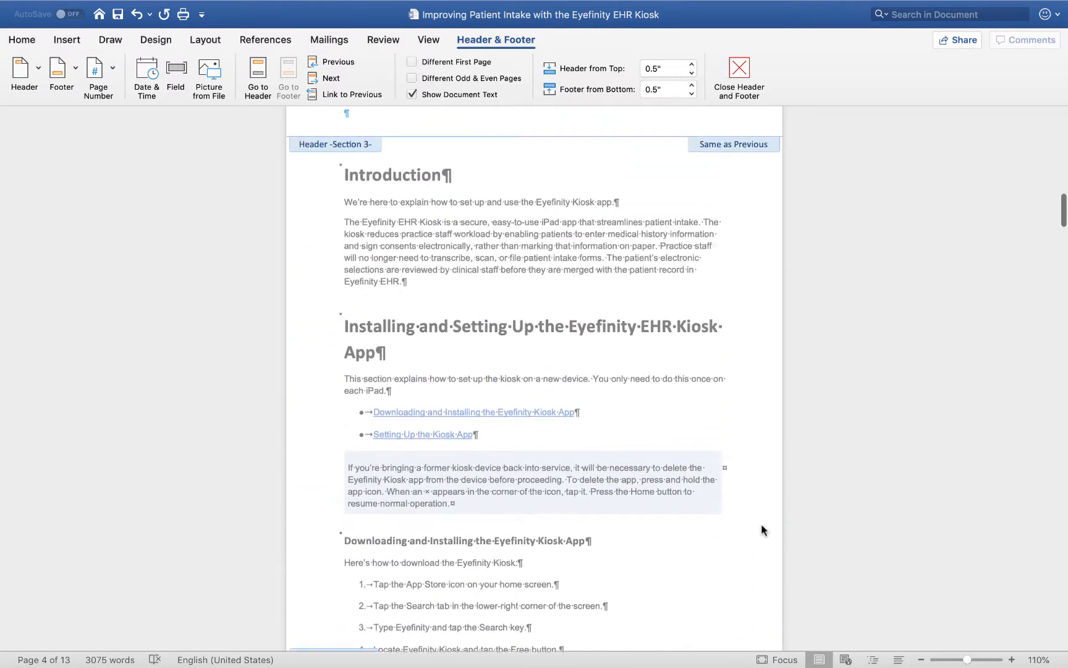
scroll(762, 529, "up", 15)
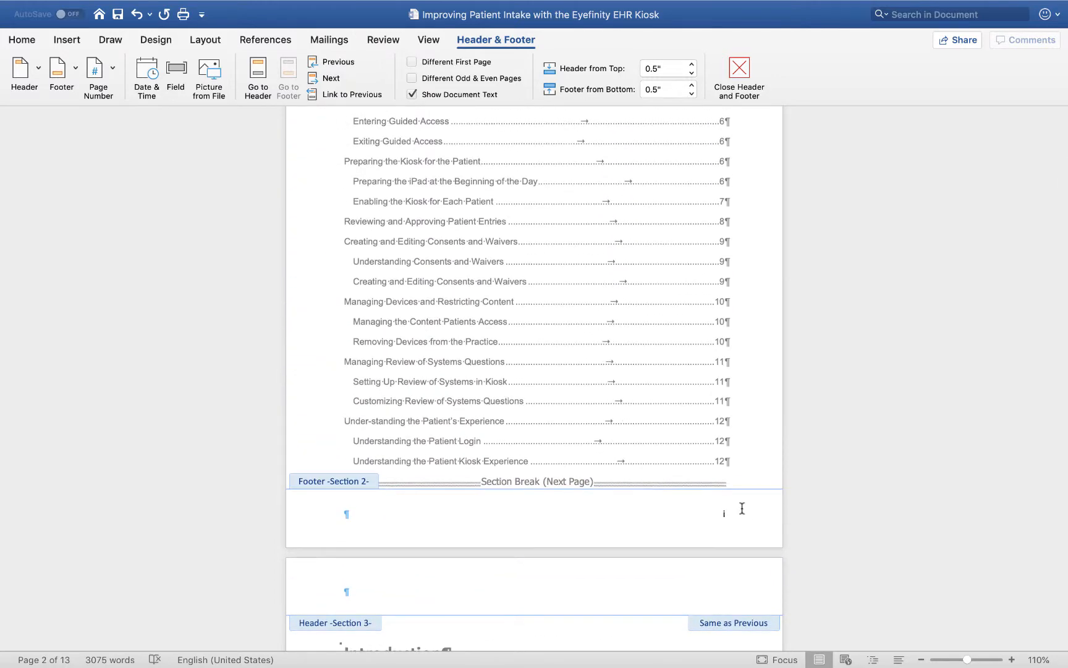
scroll(741, 507, "up", 20)
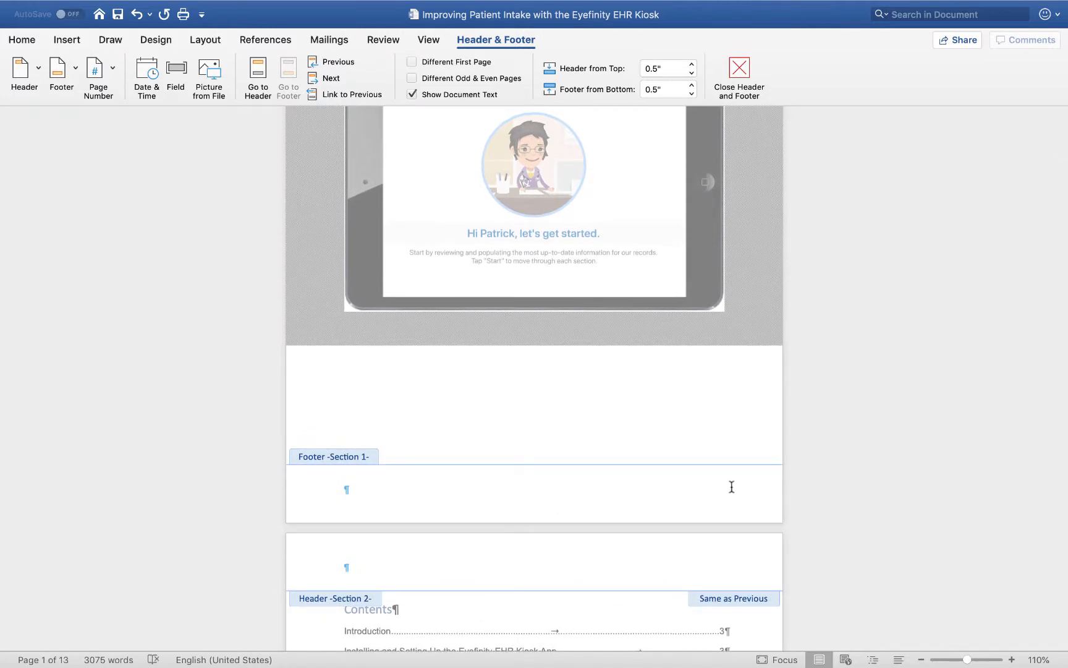
scroll(732, 487, "down", 12)
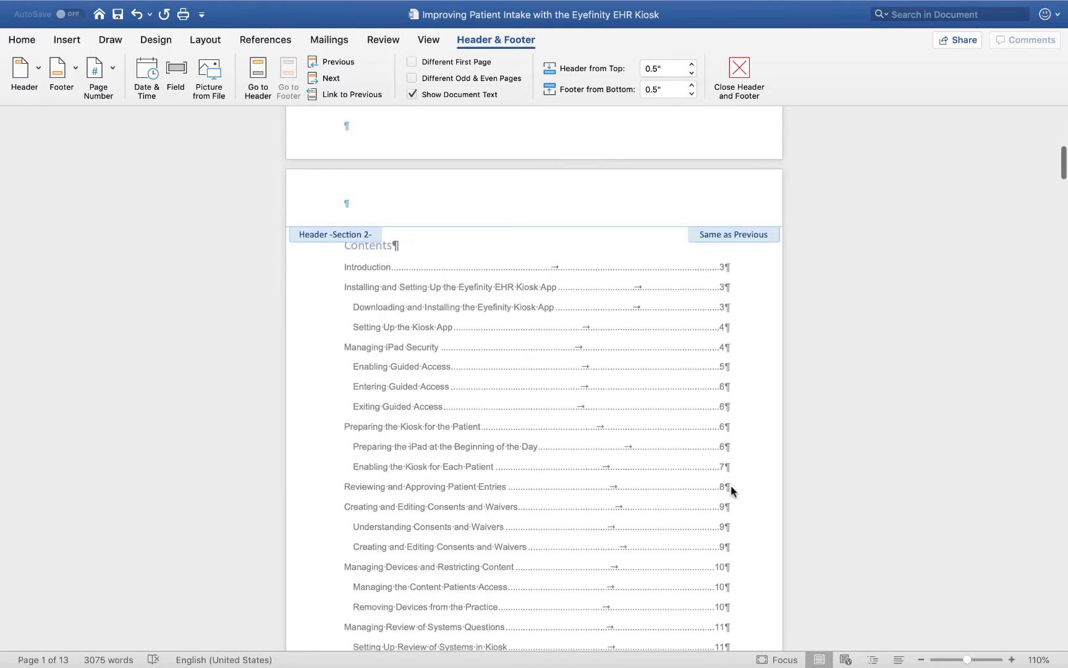
scroll(732, 487, "down", 2)
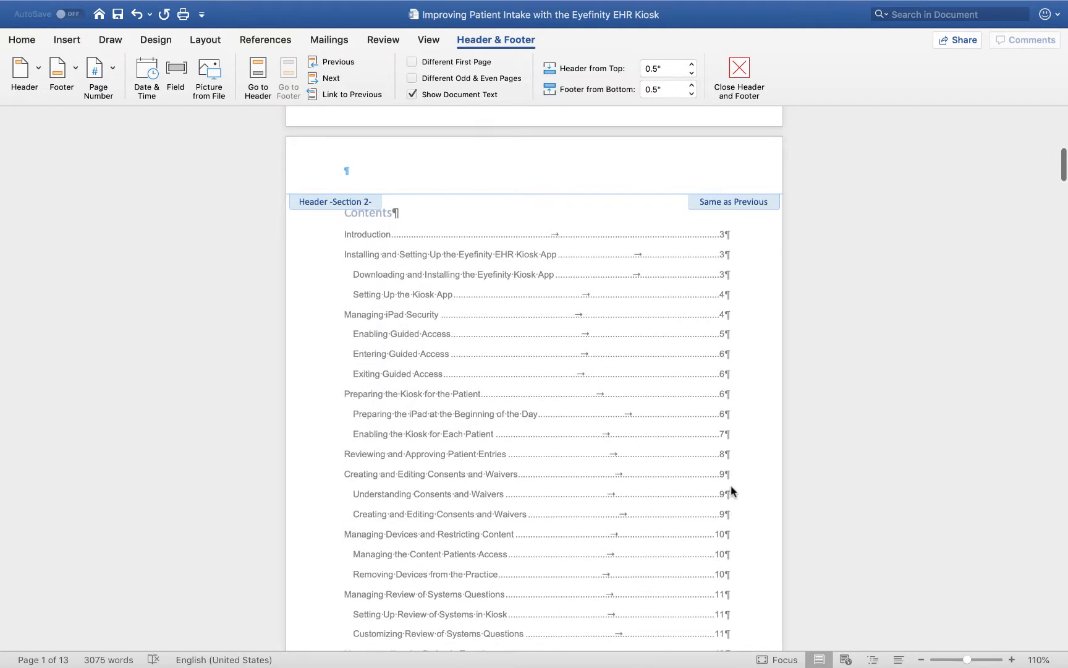
Leave footer editing and update the table of contents, refreshing page numbers only.
double_click(753, 398)
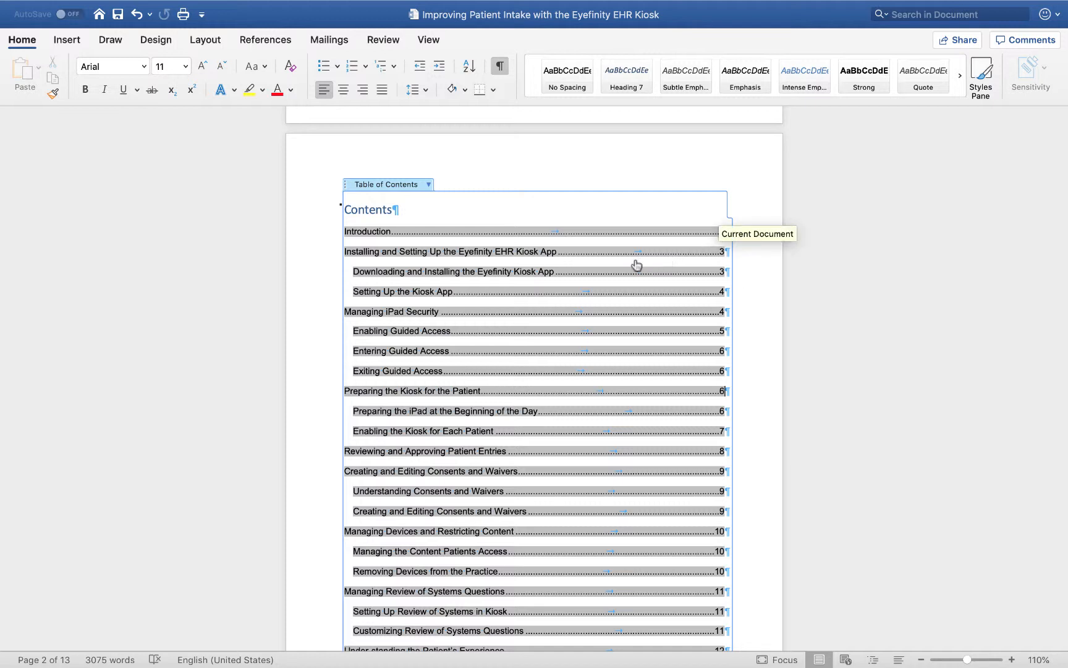
right_click(604, 280)
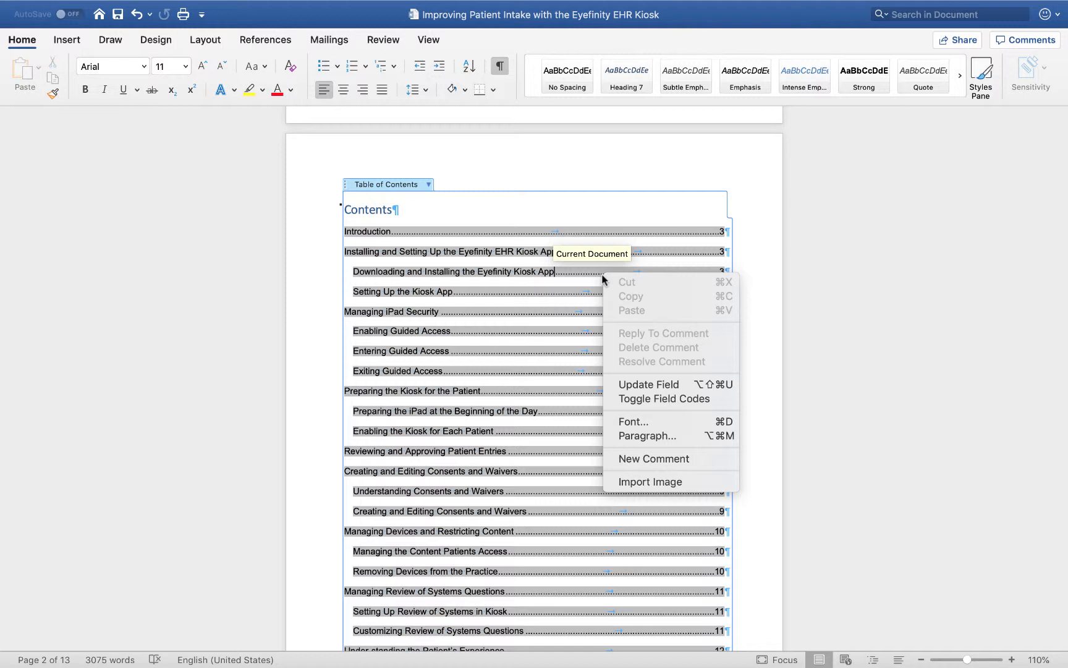
left_click(631, 386)
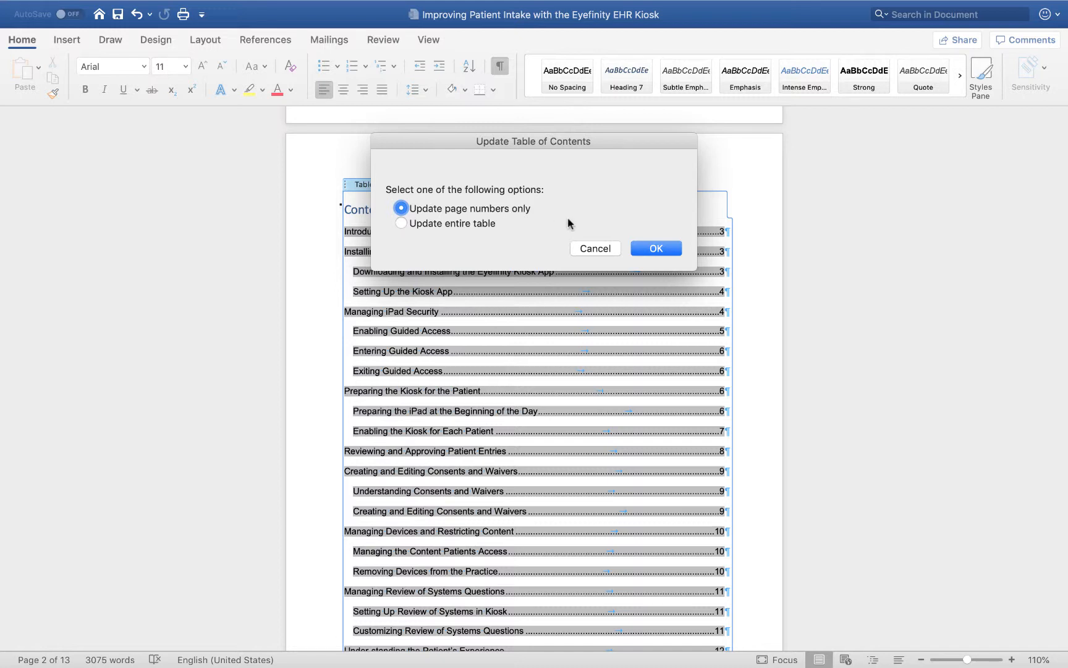
left_click(646, 249)
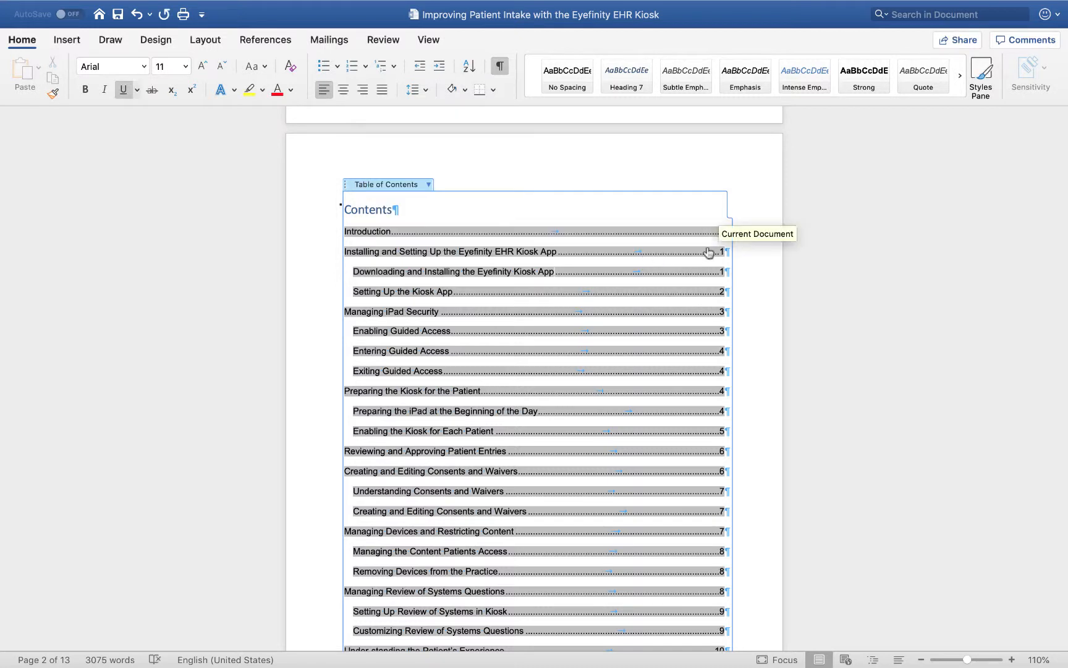